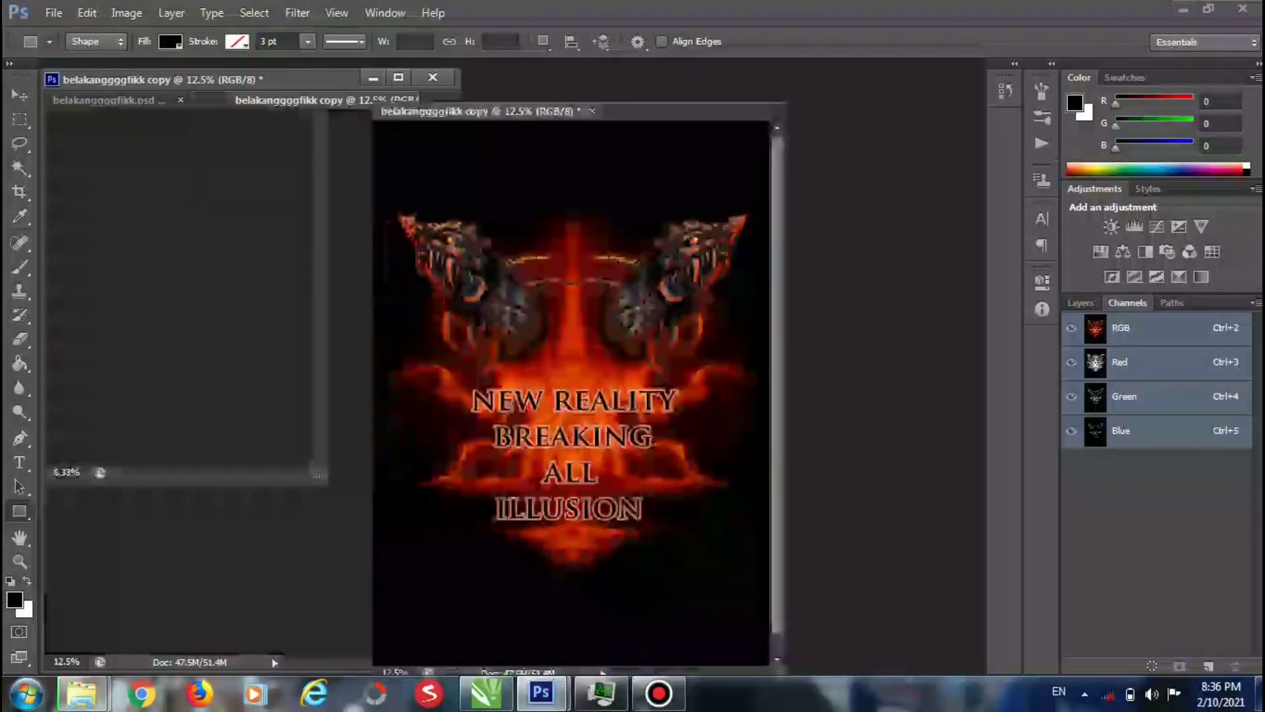
# Step: Place the copy's document window beside the original so both whole artworks can be seen side by side
pyautogui.moveTo(448, 112); pyautogui.dragTo(543, 82)
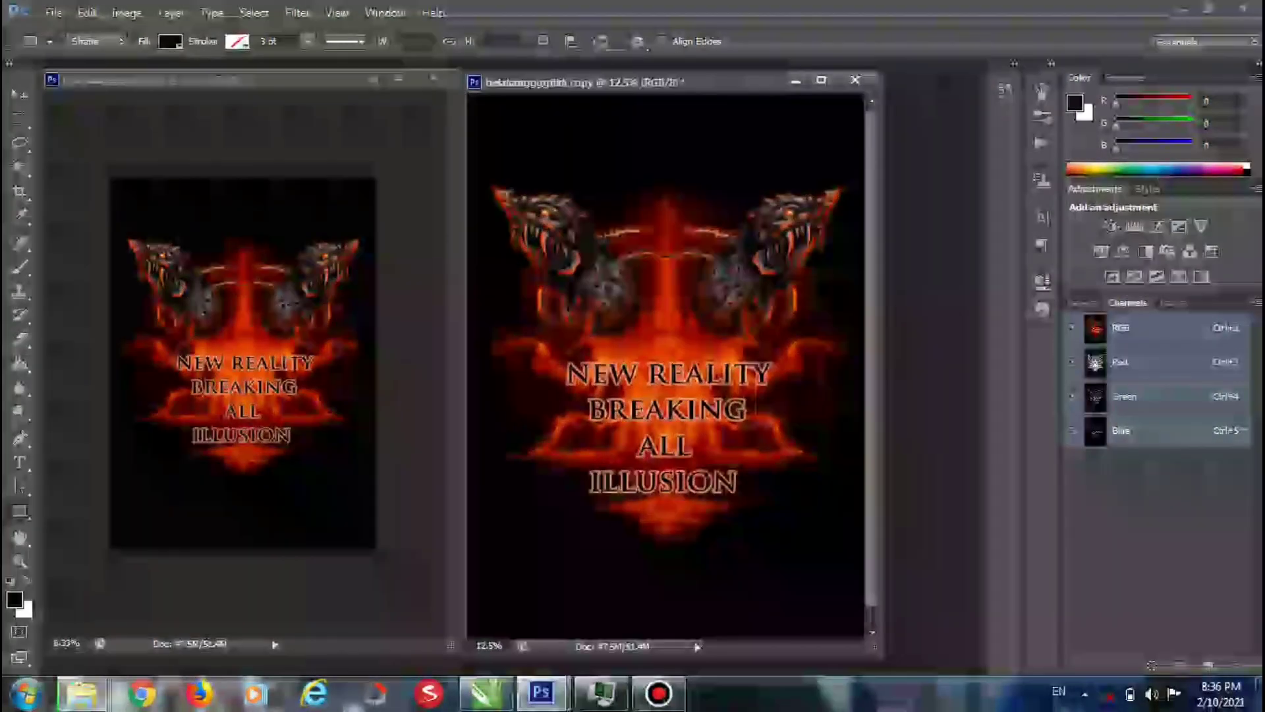
pyautogui.scroll(-4, 667, 365)
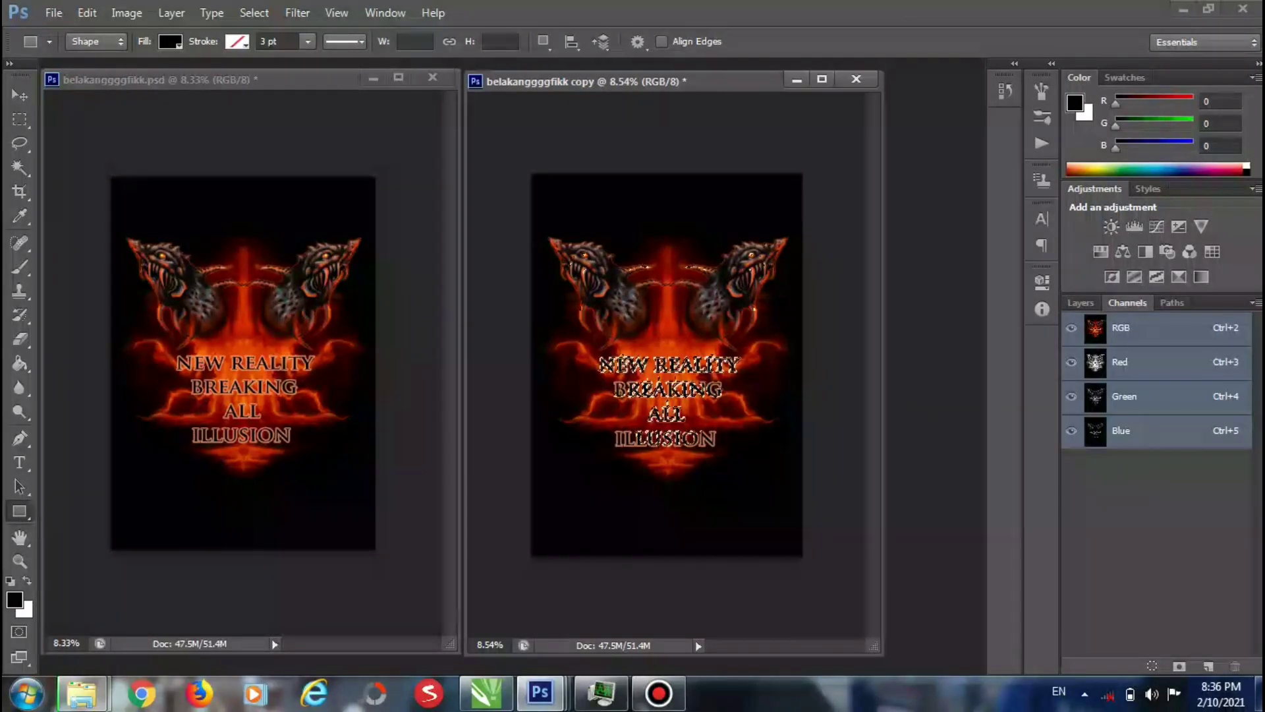
# Step: Save the copy's active selection as a new alpha channel and clear the selection
pyautogui.click(1180, 666)
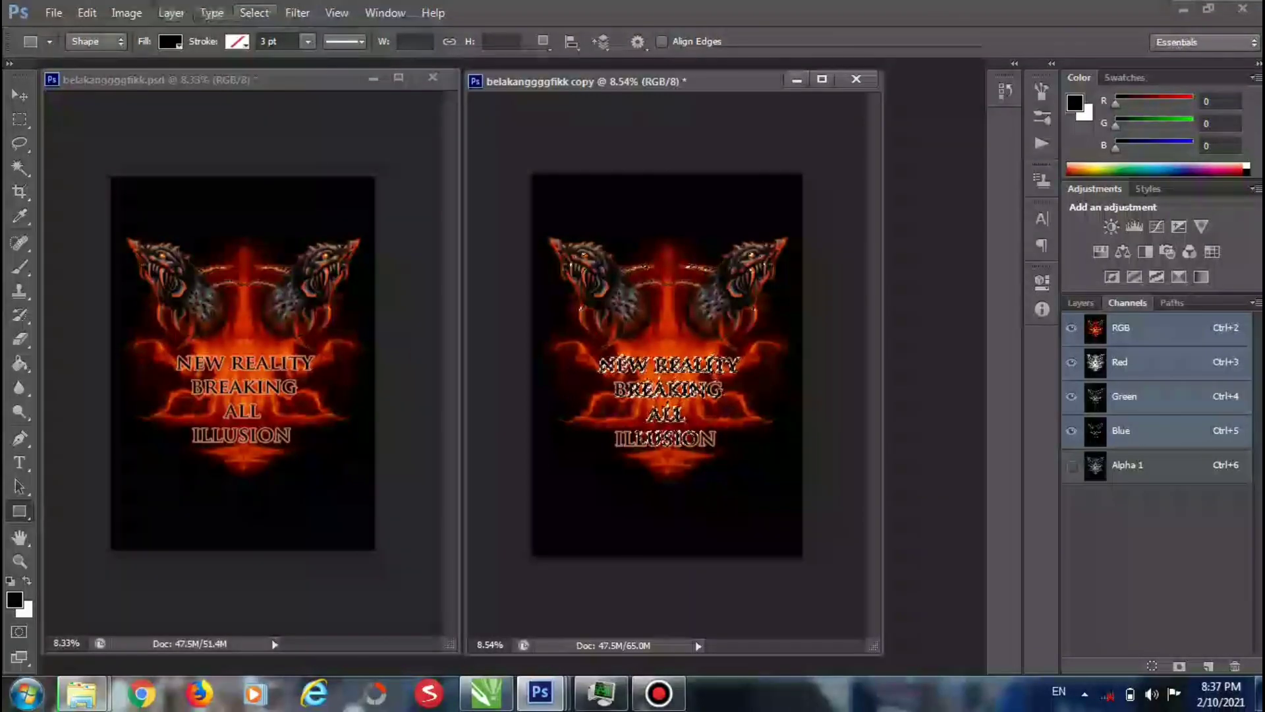
pyautogui.click(254, 13)
pyautogui.click(271, 50)
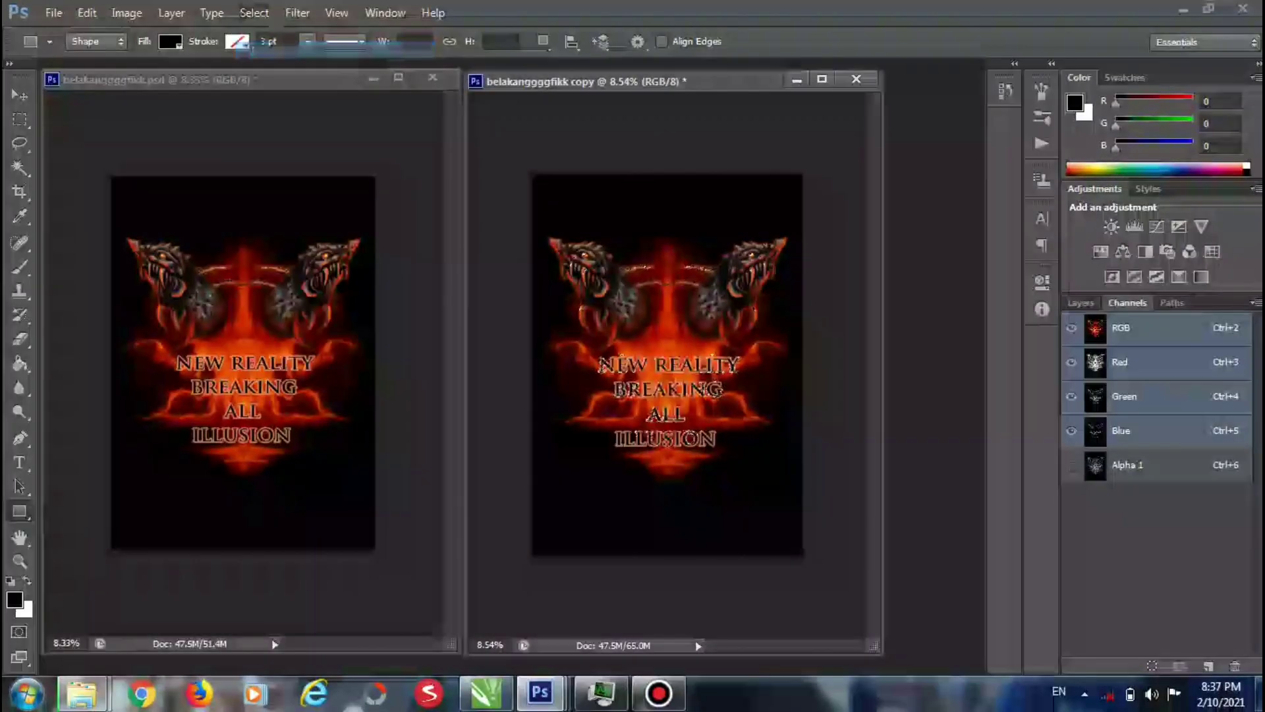
# Step: Change the copy's Alpha 1 channel to a spot color channel using white, #ffffff
pyautogui.doubleClick(1144, 465)
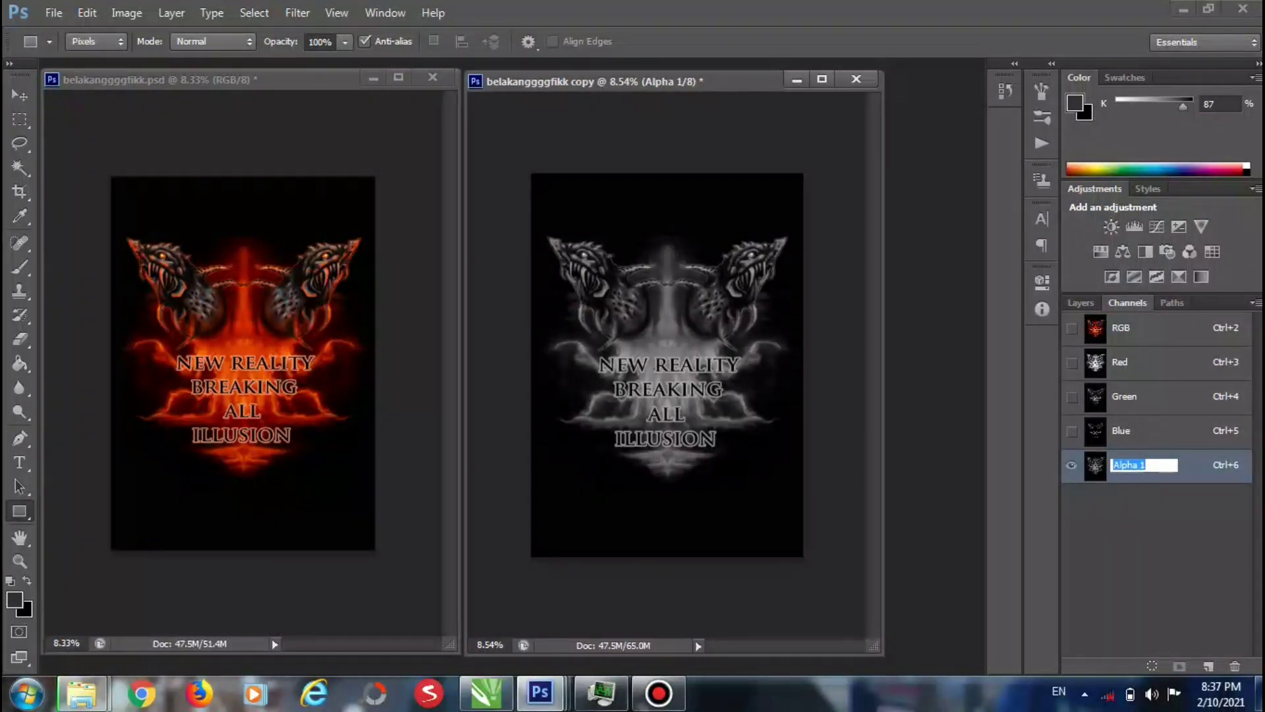
pyautogui.doubleClick(1095, 465)
pyautogui.click(523, 269)
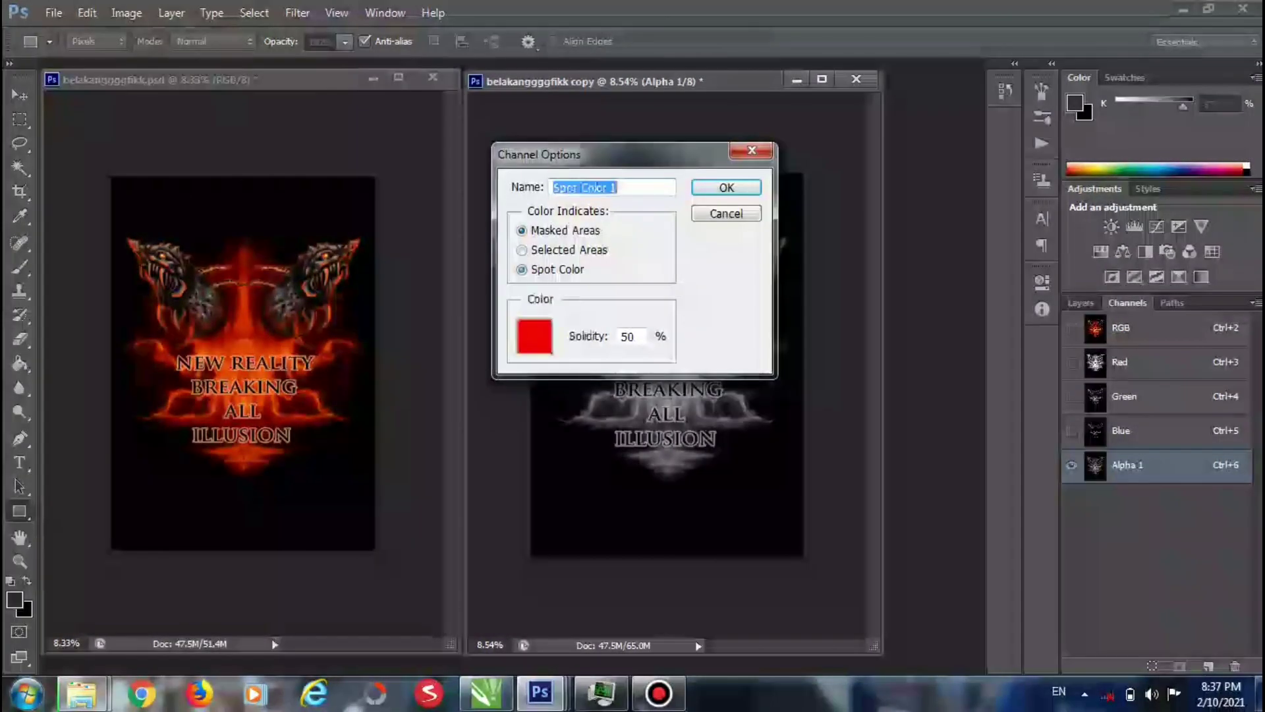
pyautogui.click(535, 336)
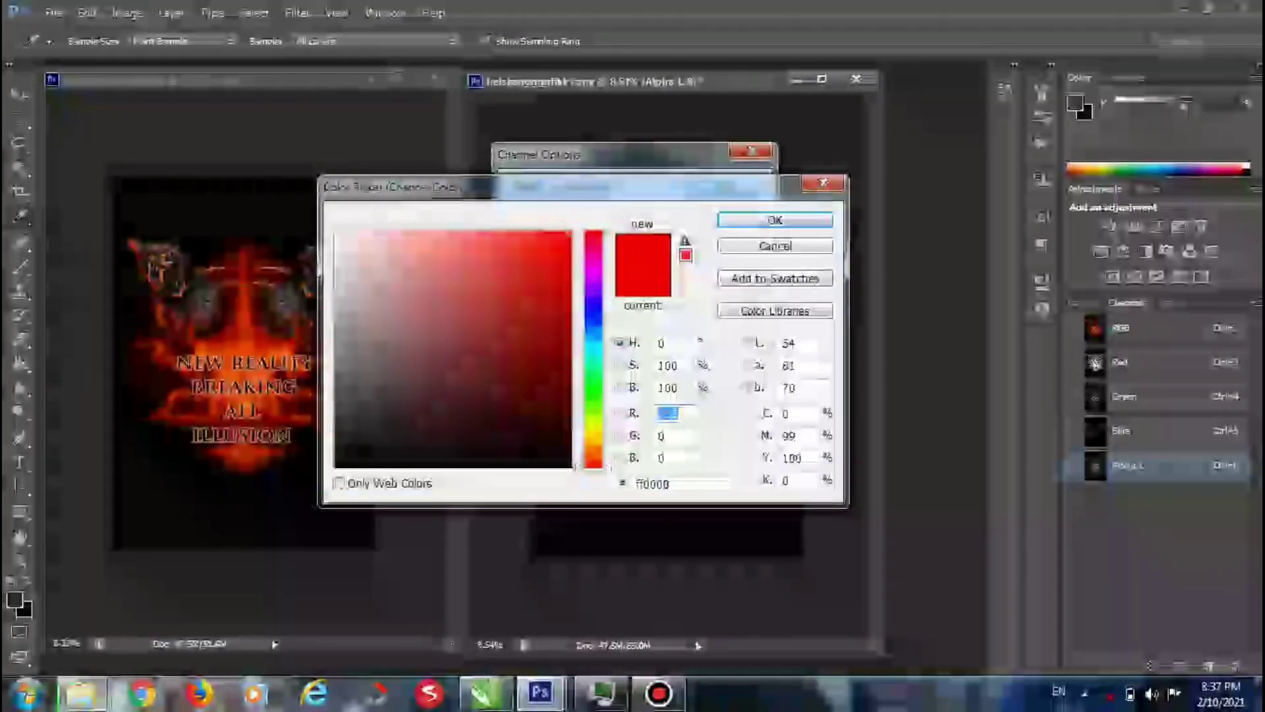
pyautogui.press('Return')
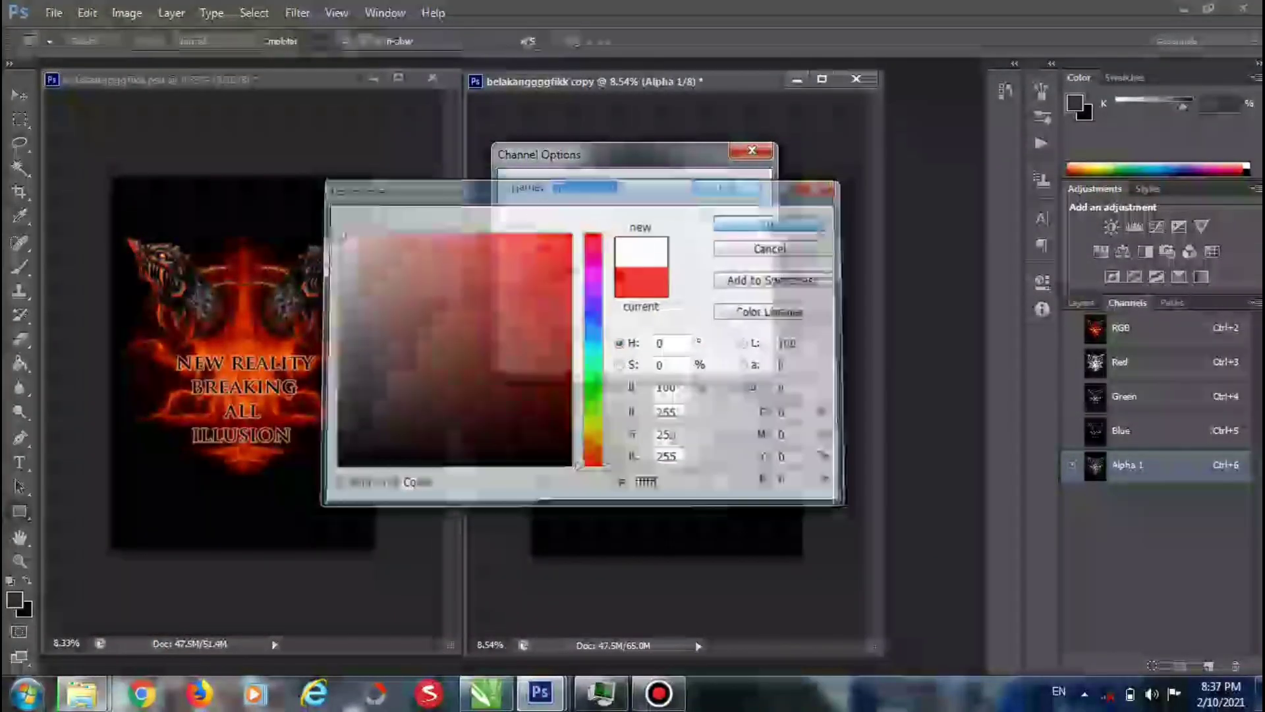
pyautogui.press('Return')
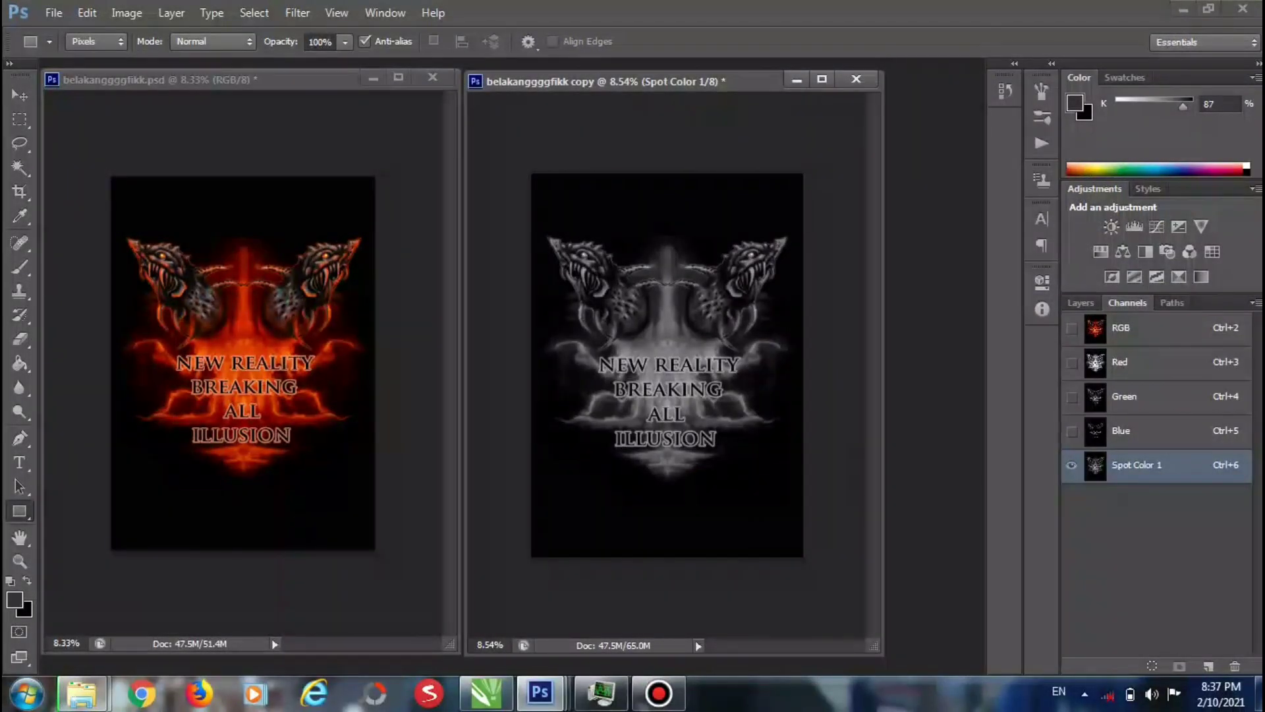
# Step: Delete the copy's RGB color channels and accept flattening the layers, keeping only the spot color channel
pyautogui.hotkey('ctrl', '2')
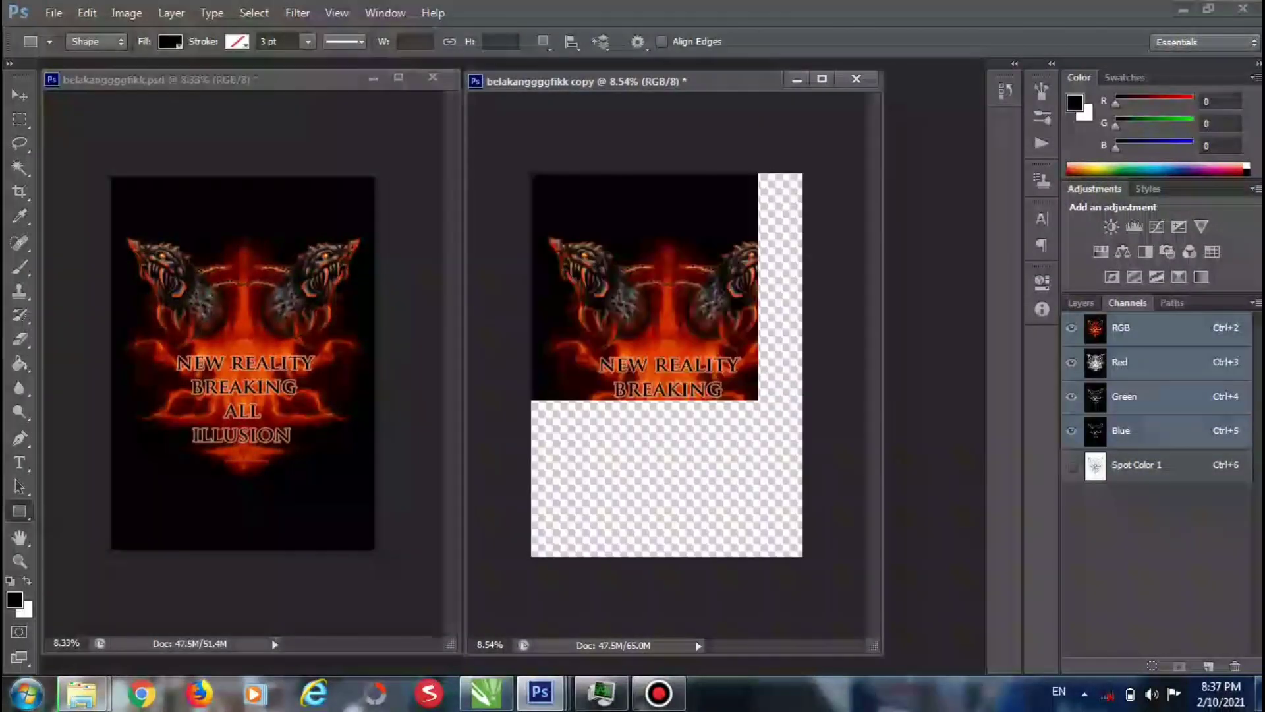
pyautogui.rightClick(1147, 328)
pyautogui.click(1146, 363)
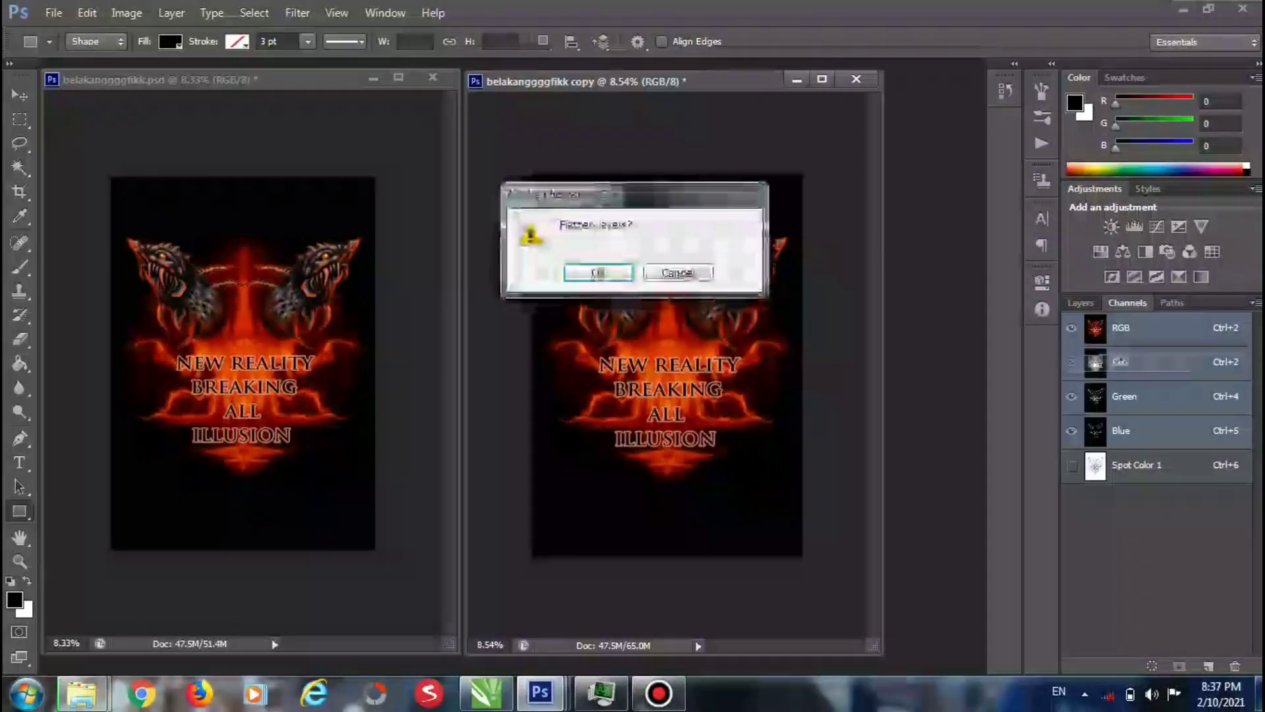
pyautogui.press('Return')
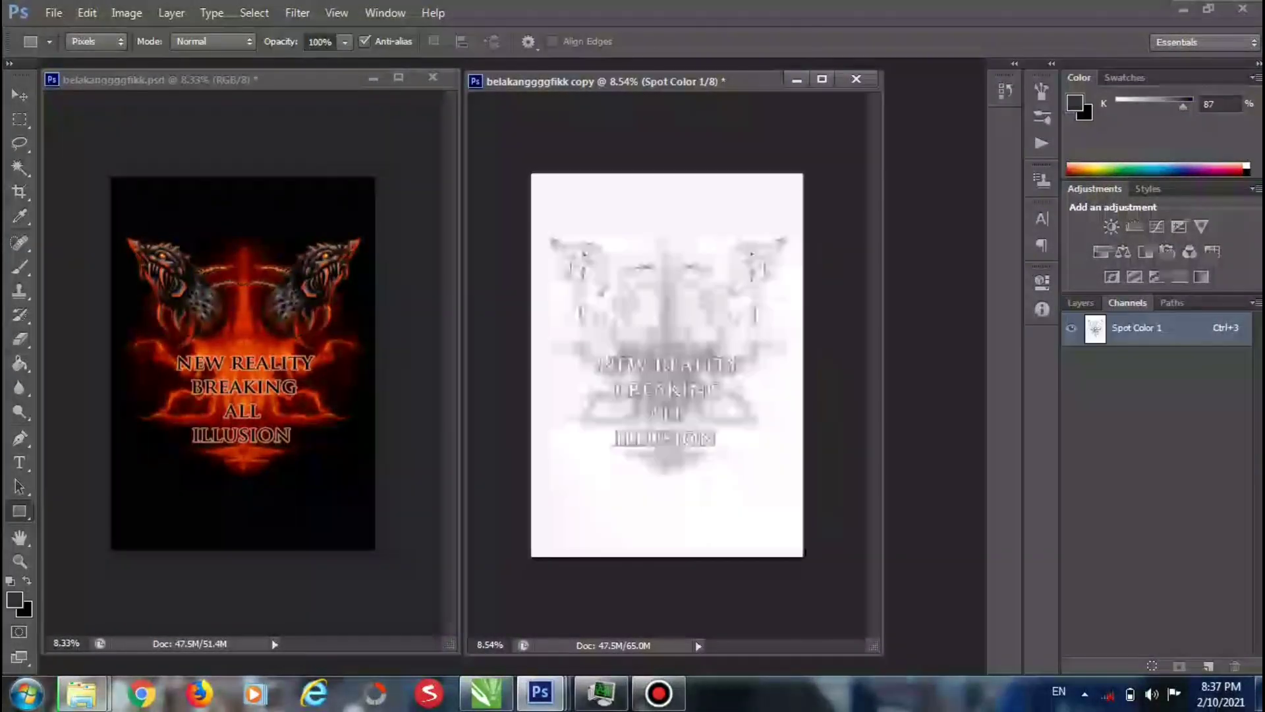
# Step: Convert the copy to Bitmap mode at 300 pixels/inch with a halftone screen of 25 lines/inch, 22 degrees and round shape
pyautogui.click(127, 13)
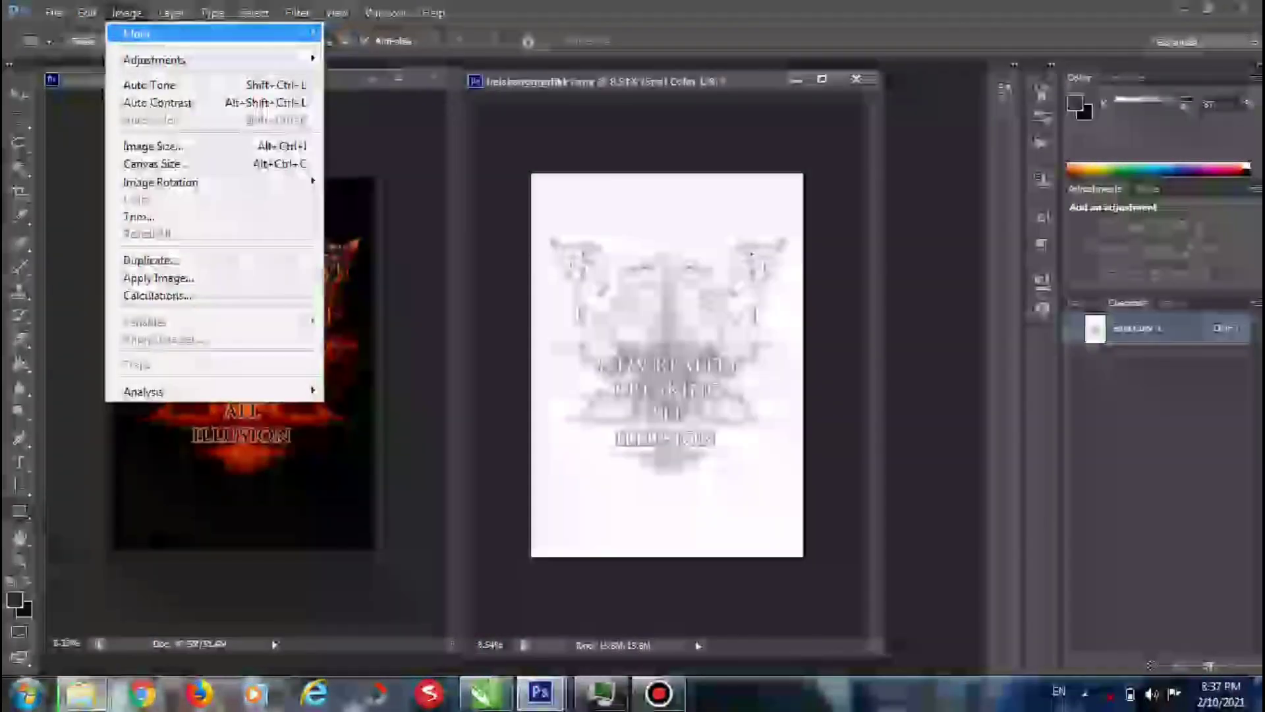
pyautogui.press('Right')
pyautogui.press('Return')
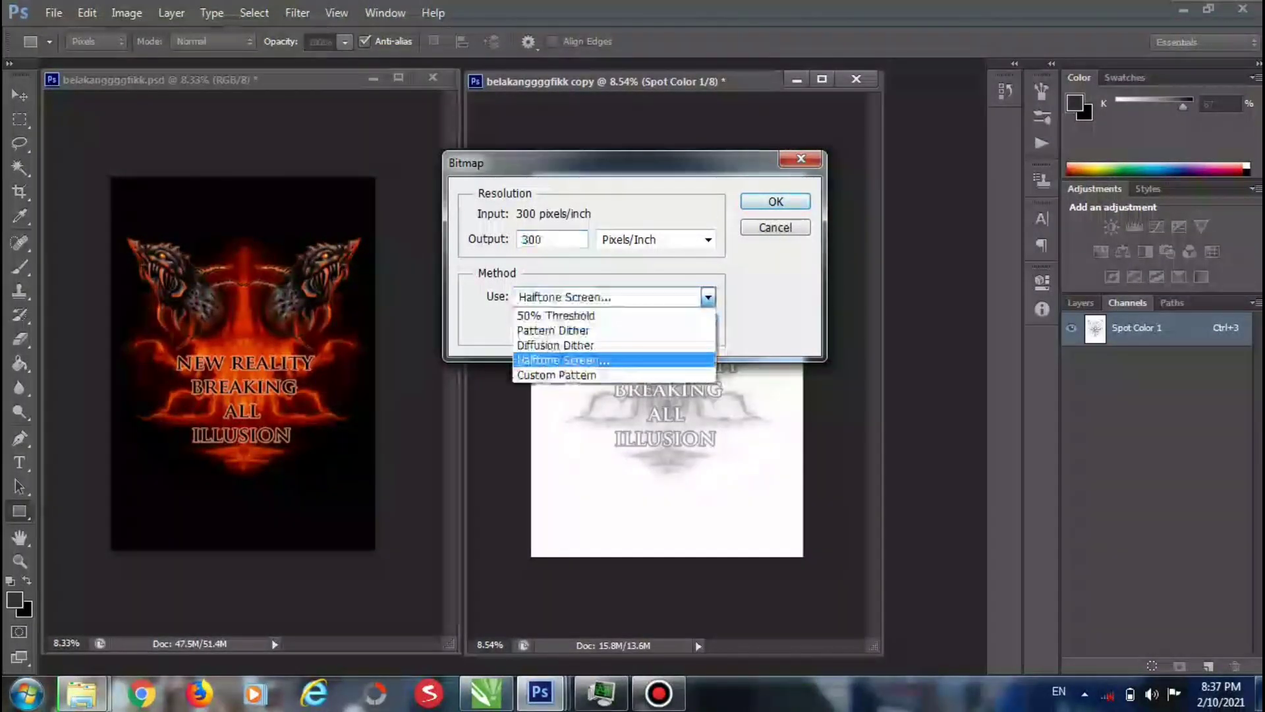
pyautogui.press('Return')
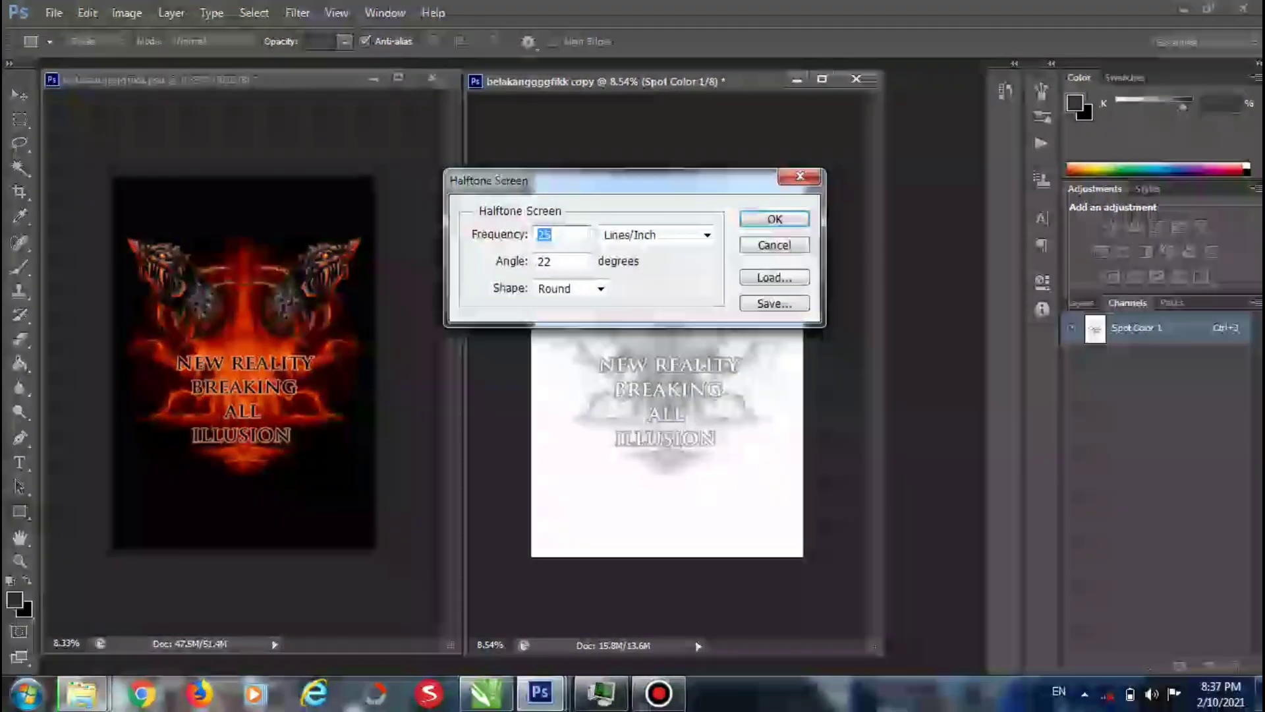
pyautogui.click(601, 288)
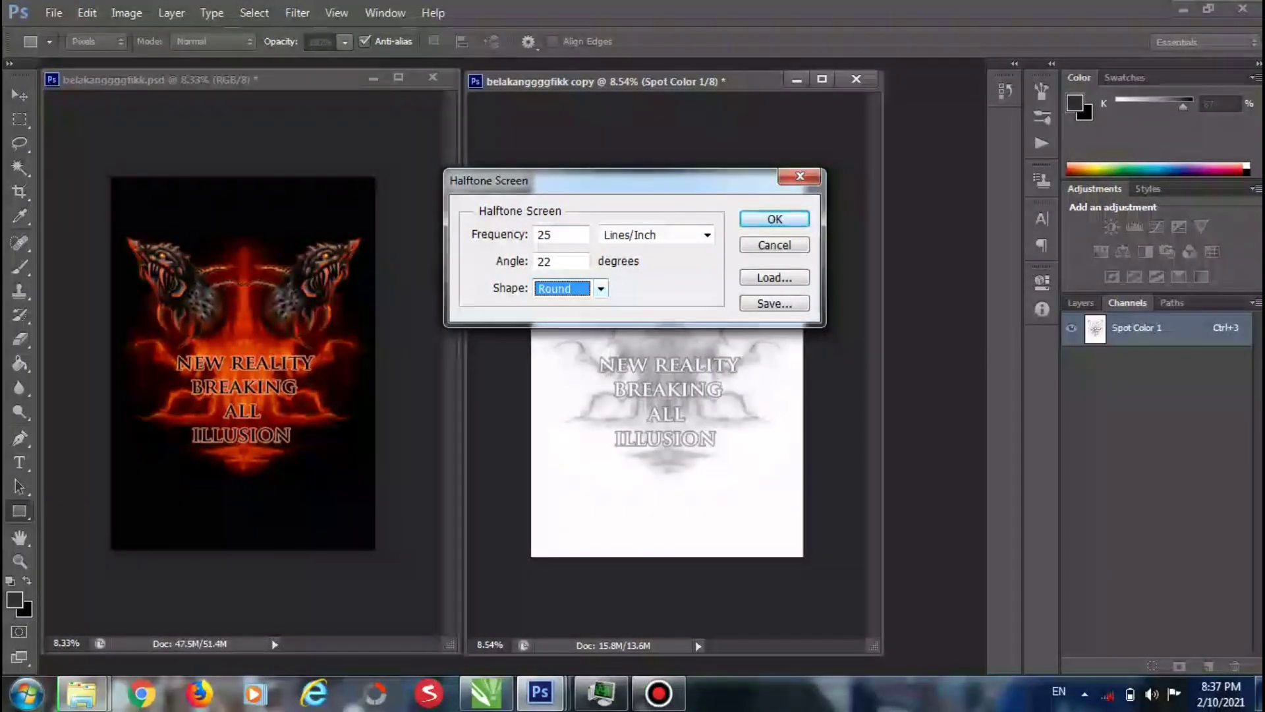
pyautogui.press('Return')
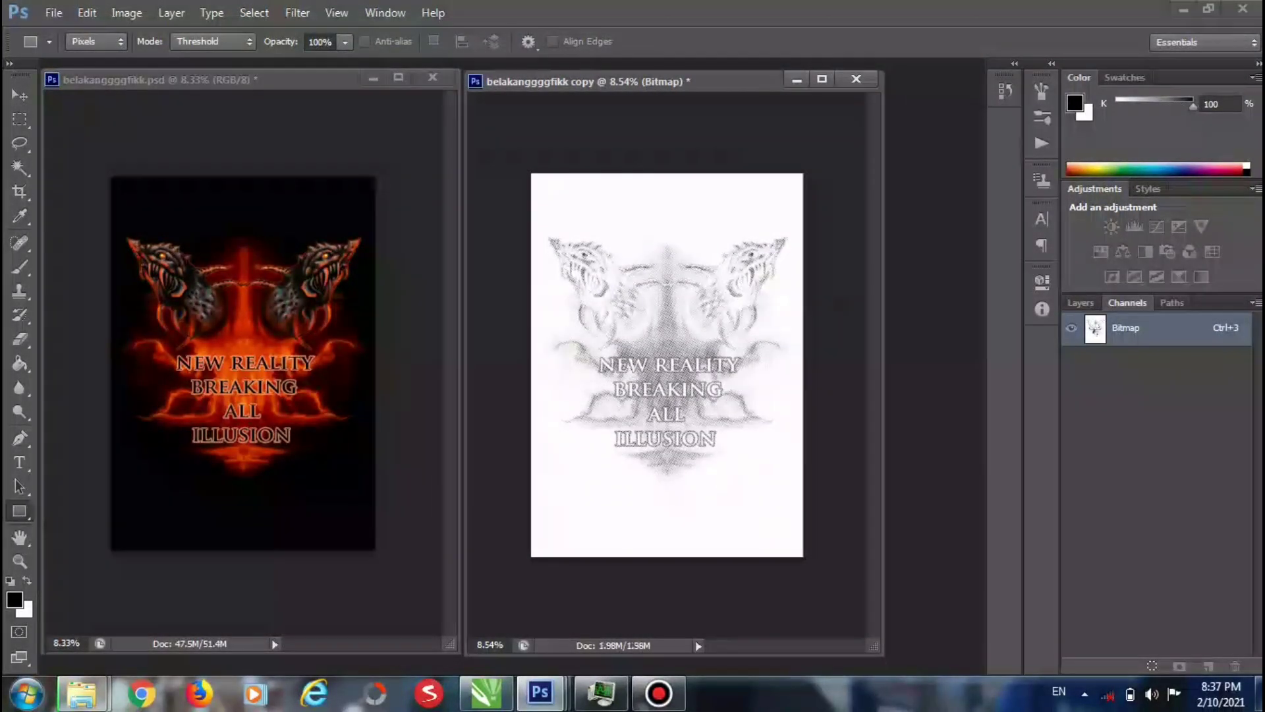
# Step: Convert the halftone bitmap copy to Grayscale mode
pyautogui.click(127, 12)
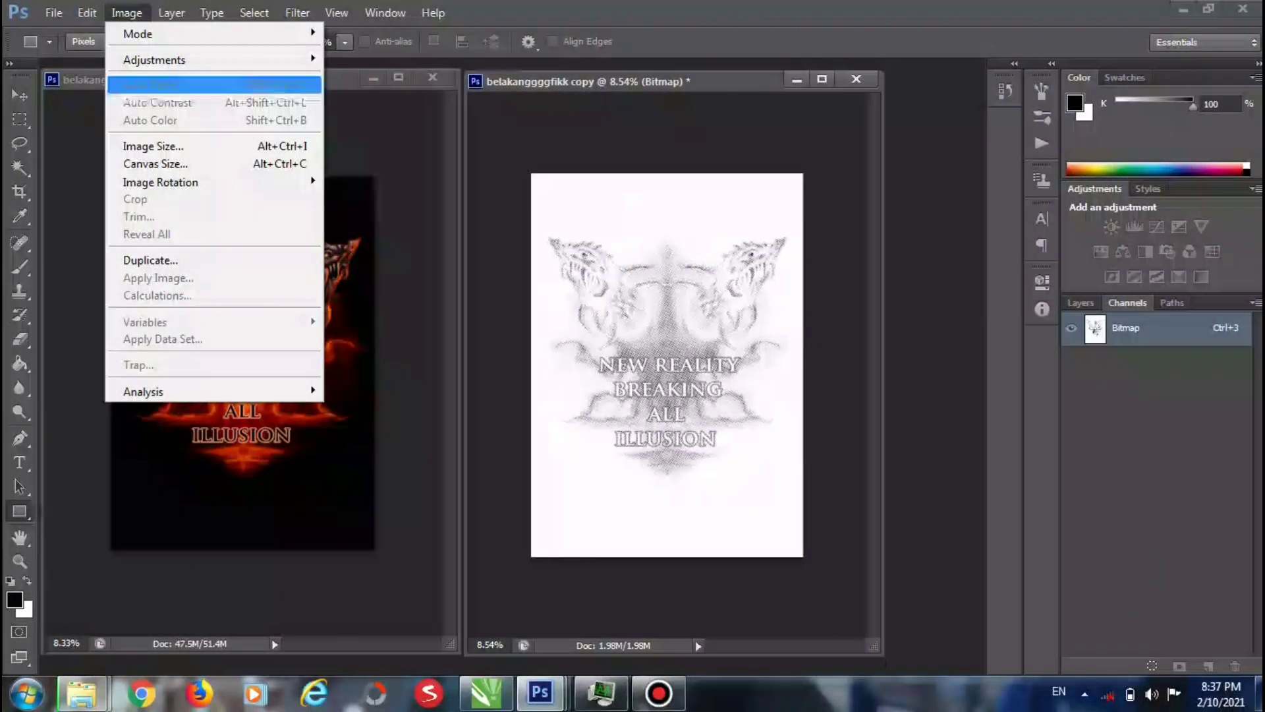
pyautogui.moveTo(138, 34)
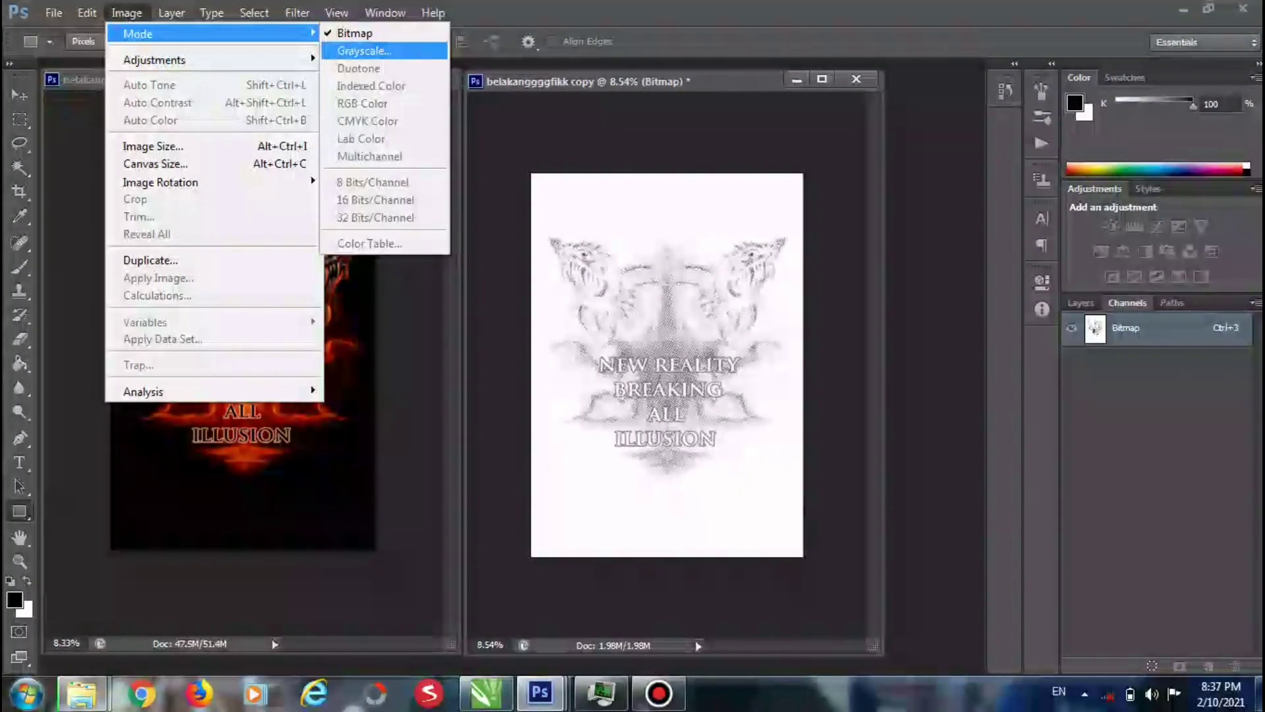
pyautogui.click(365, 51)
pyautogui.press('Return')
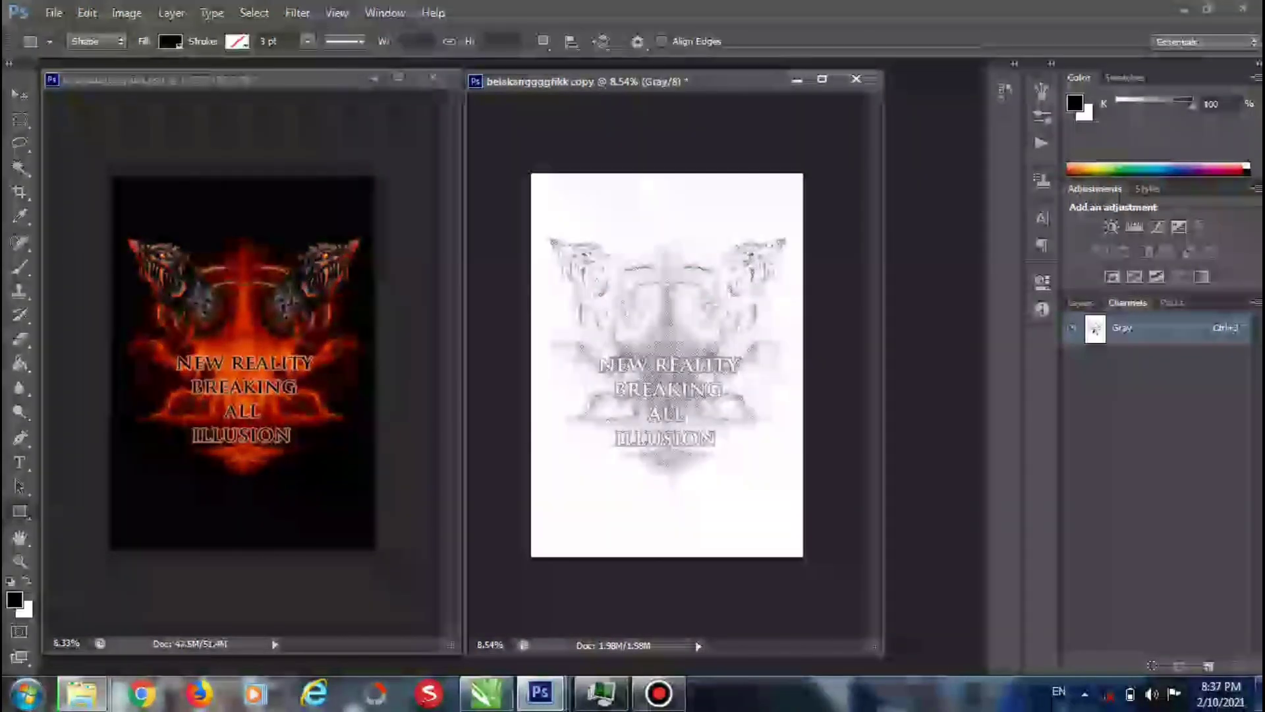
# Step: Select the copy's white areas with the Magic Wand at tolerance 20, non-contiguous, and transfer the selection onto the original artwork
pyautogui.scroll(5, 678, 357)
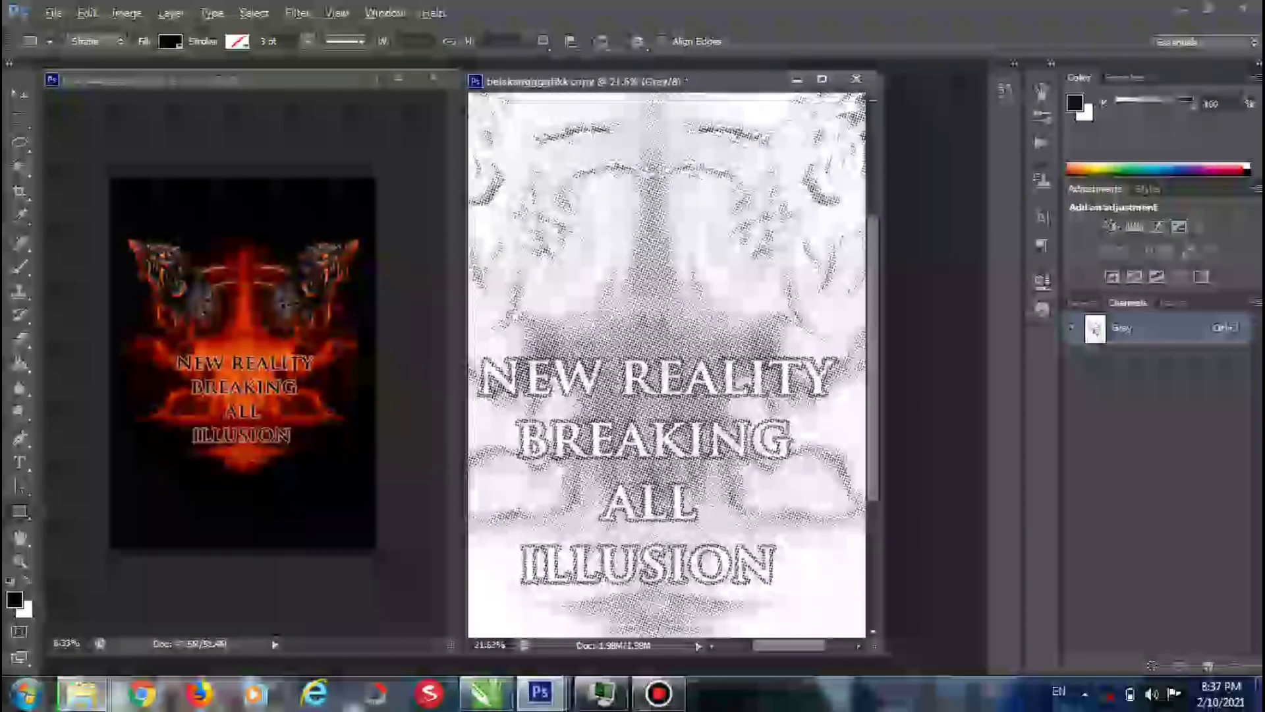
pyautogui.scroll(-5, 667, 365)
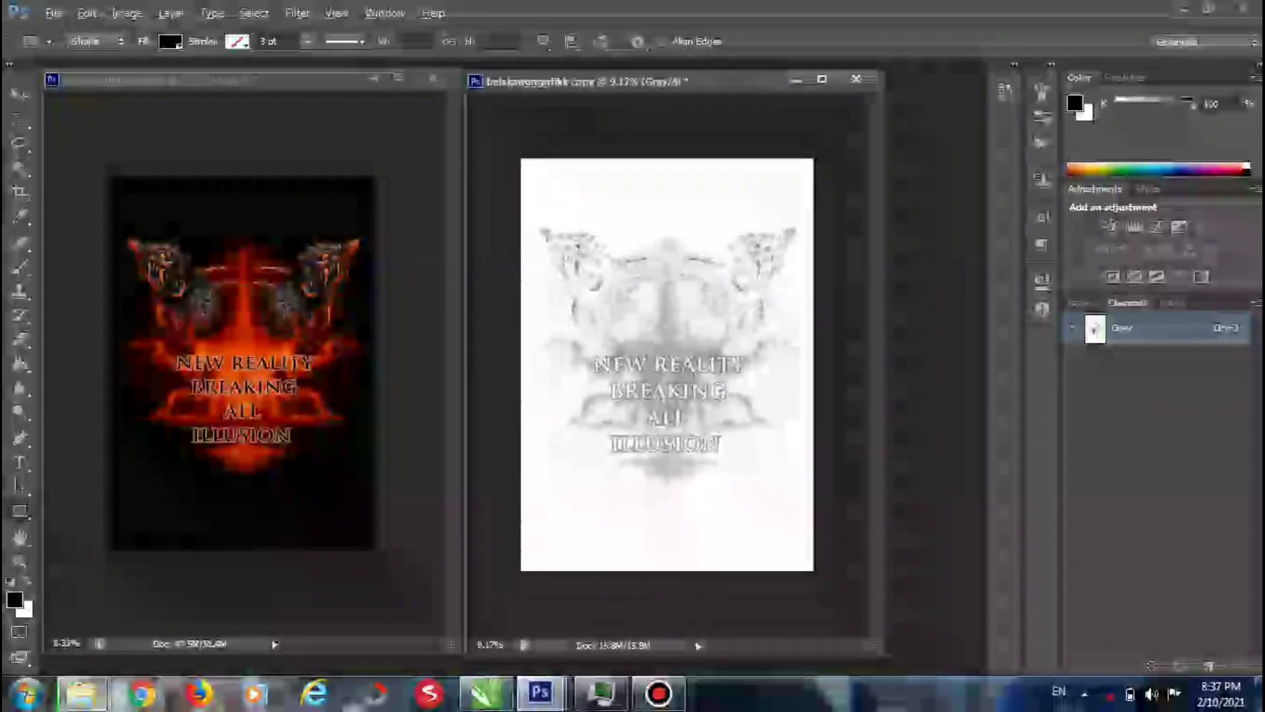
pyautogui.scroll(-1, 667, 365)
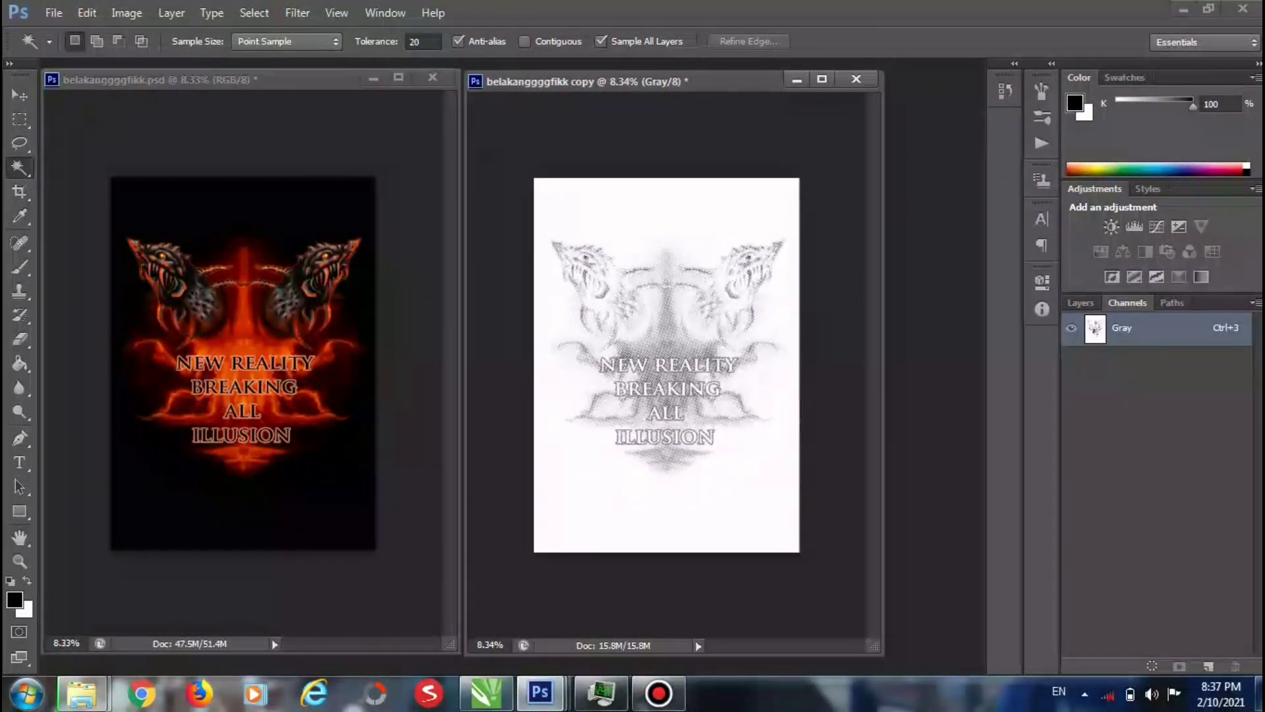
pyautogui.moveTo(580, 369); pyautogui.dragTo(201, 361)
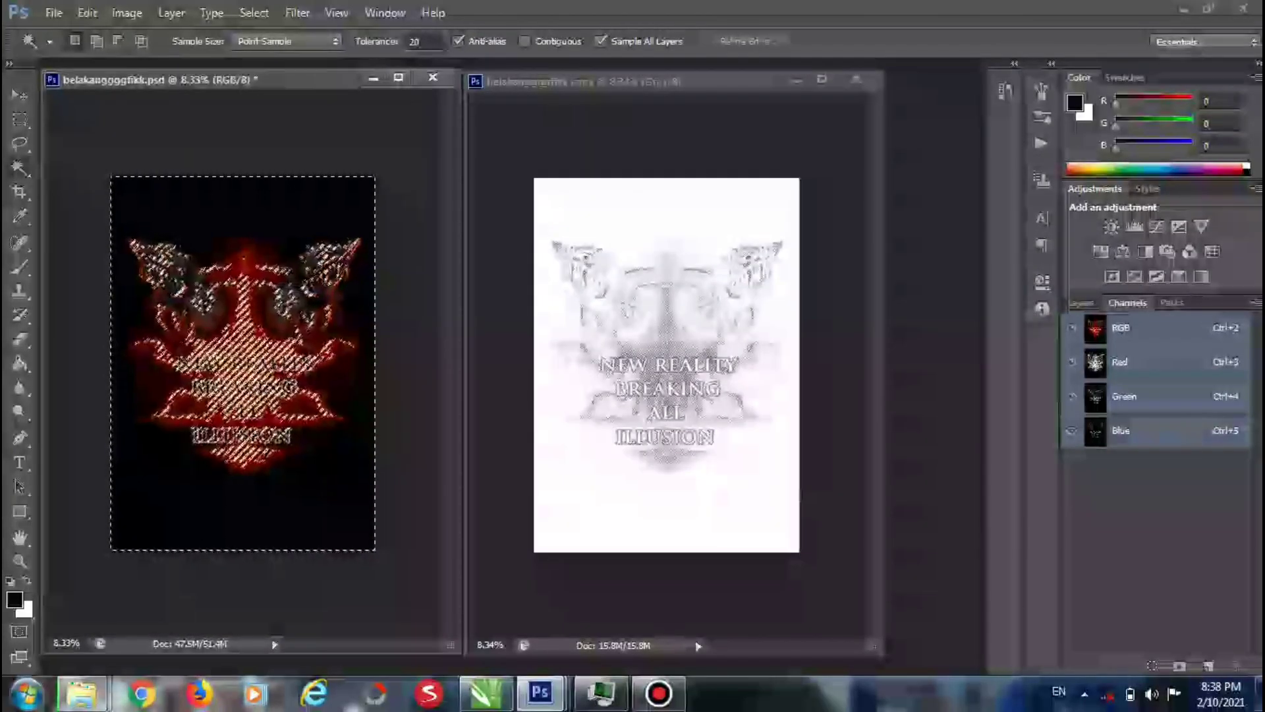
# Step: Flatten the original artwork's text, image and black layers into a single background
pyautogui.click(1081, 303)
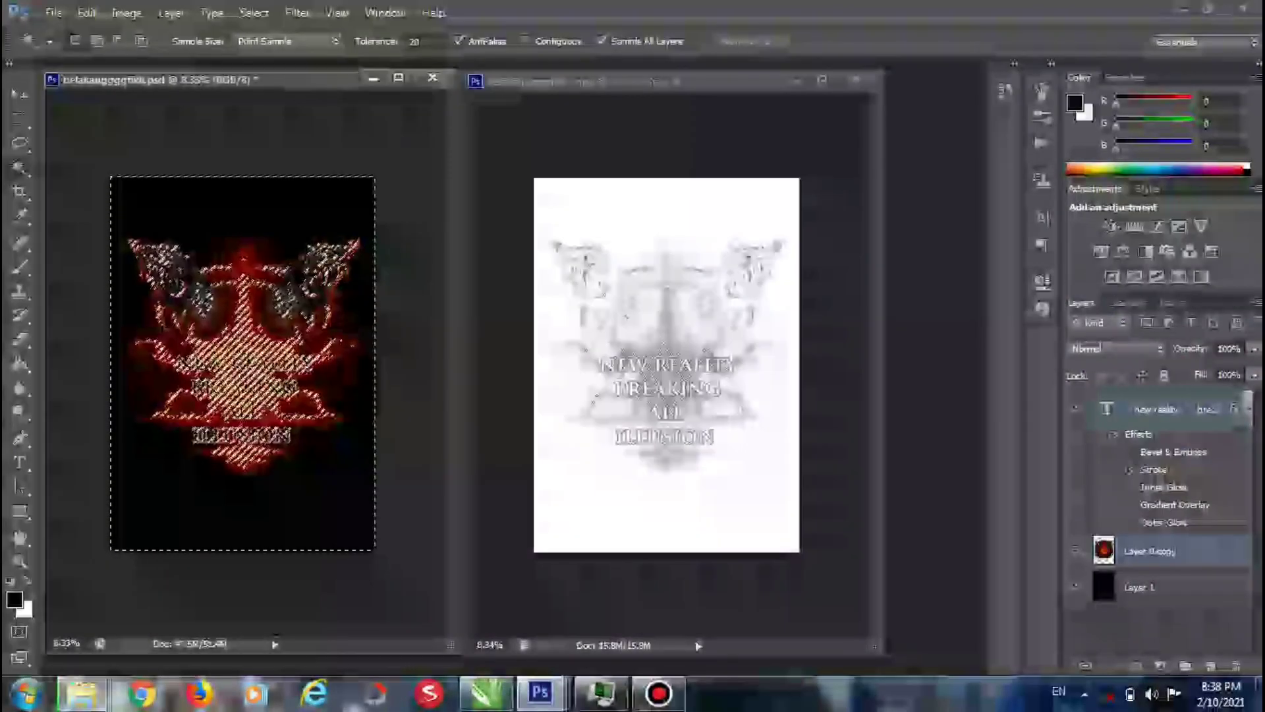
pyautogui.rightClick(1141, 410)
pyautogui.rightClick(1161, 551)
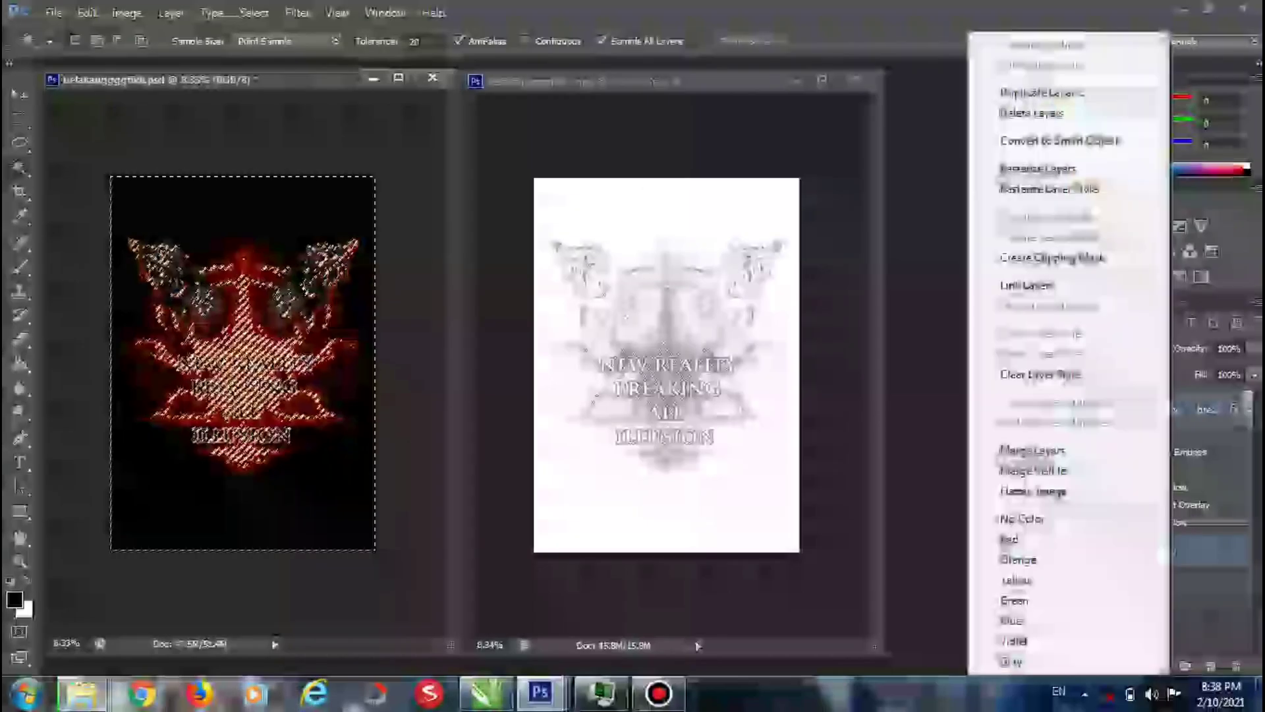
pyautogui.click(1151, 492)
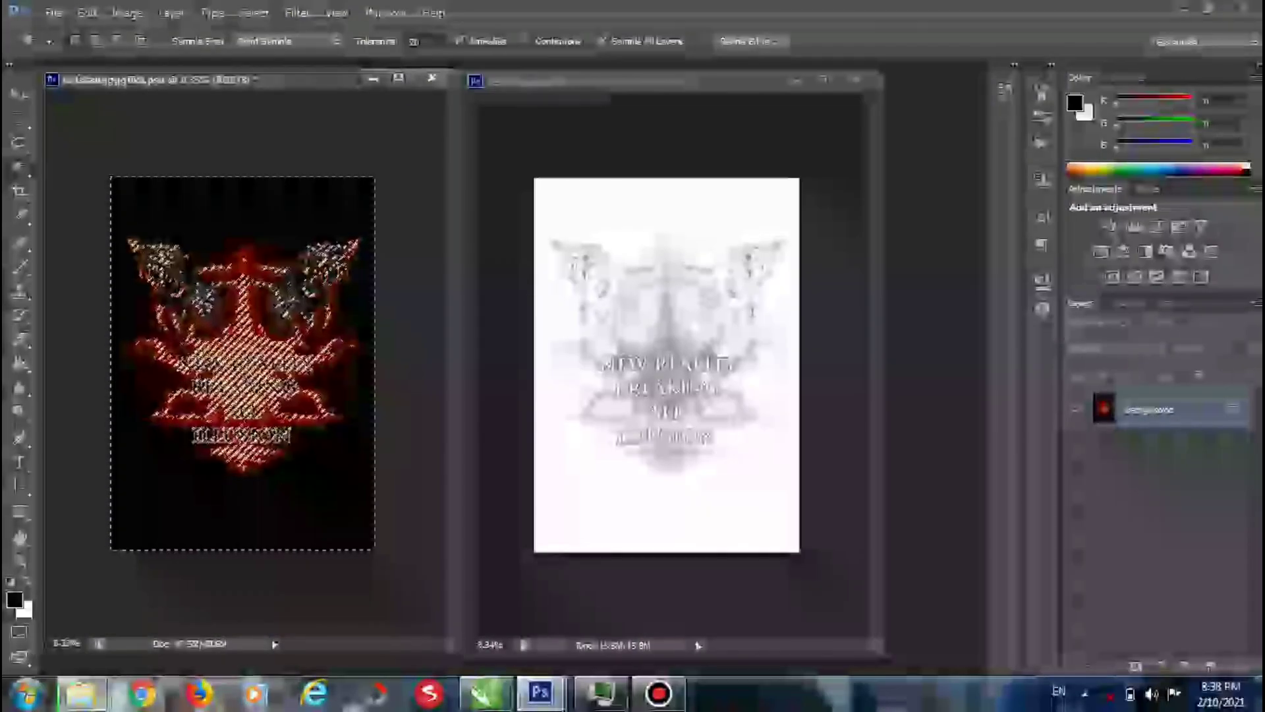
# Step: Convert the background to a regular layer, delete the selected areas to leave halftone dots, deselect, and keep only the original document open
pyautogui.doubleClick(1150, 410)
pyautogui.press('Return')
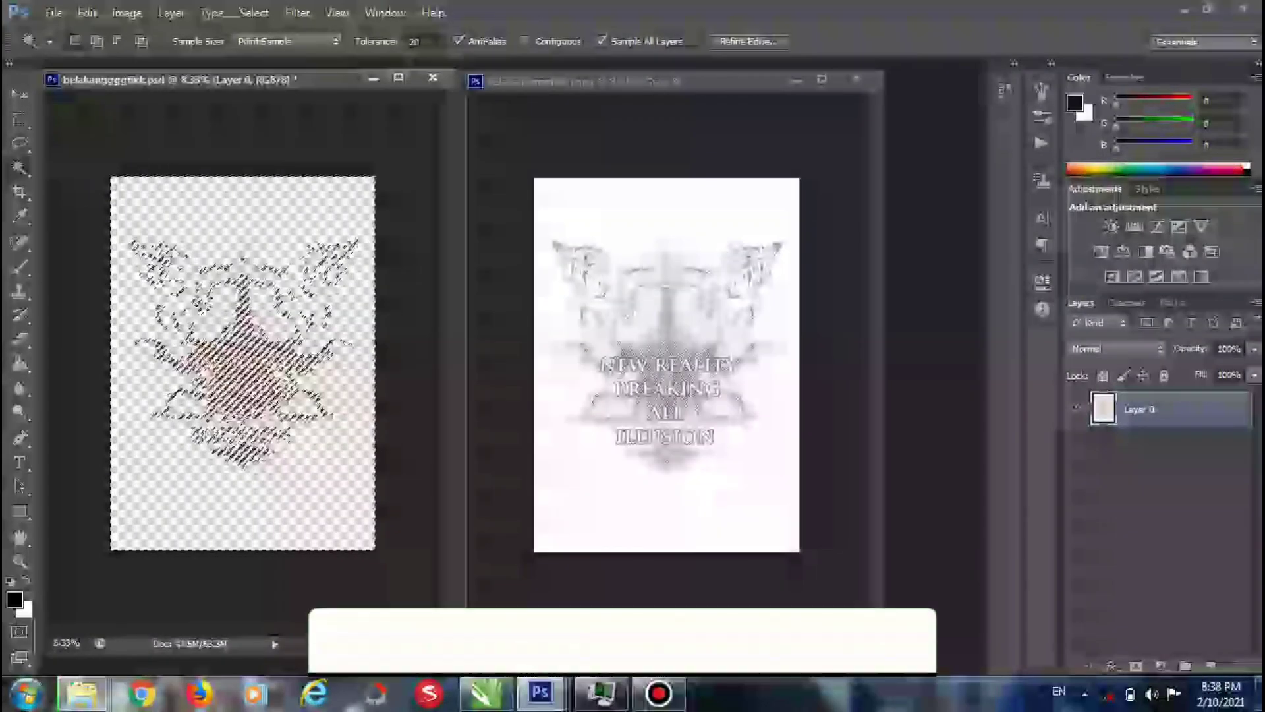
pyautogui.hotkey('ctrl', 'v')
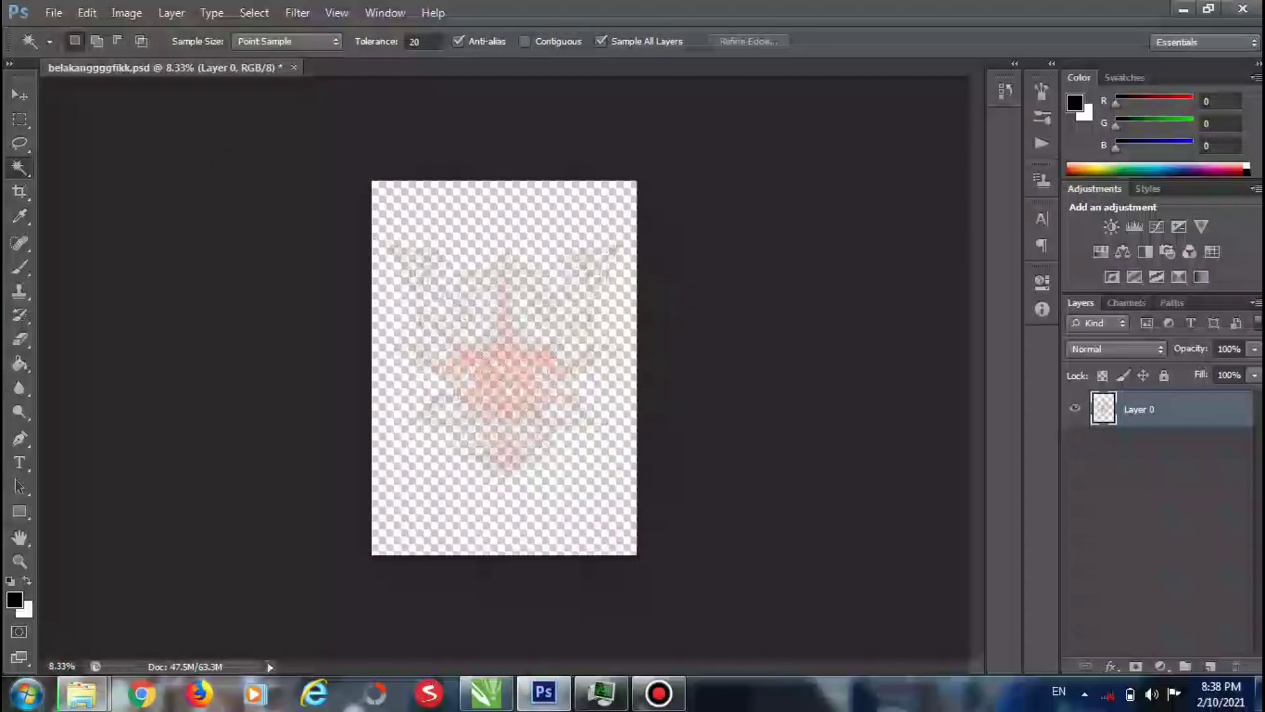
# Step: Draw a black rectangle of about 3650 × 5160 px covering the whole canvas and place its layer beneath the halftone artwork
pyautogui.press('u')
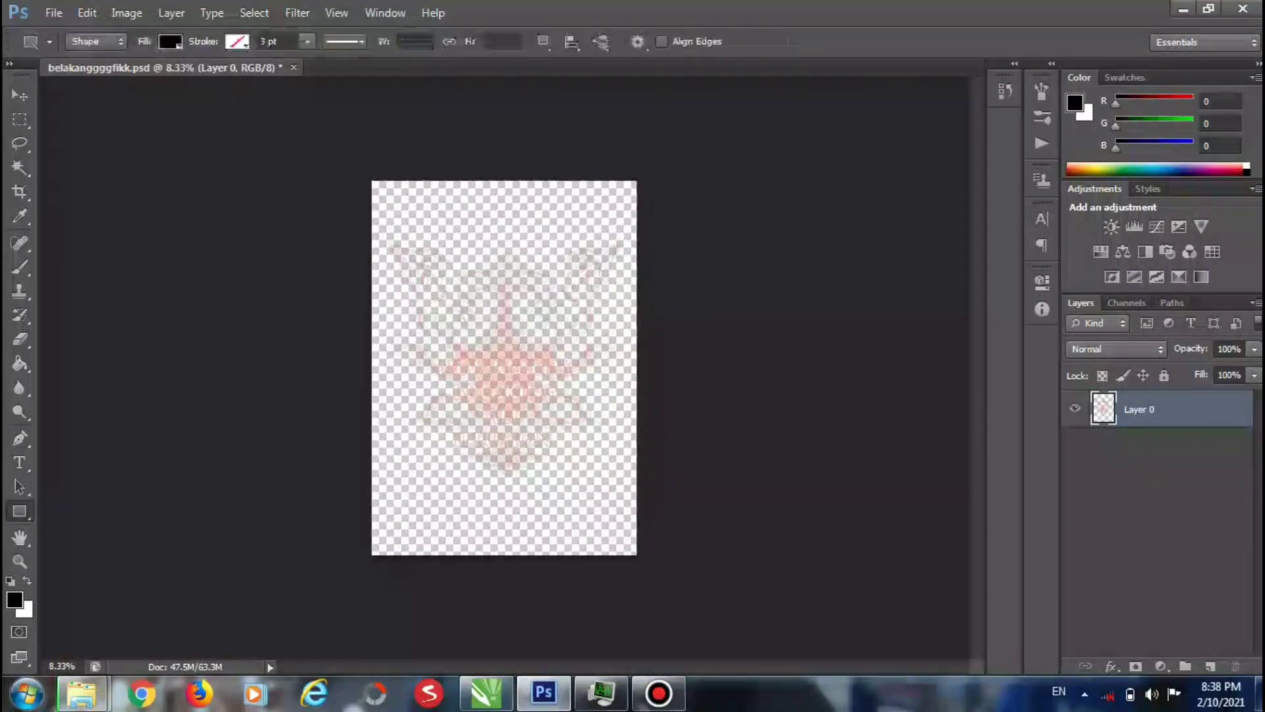
pyautogui.moveTo(367, 177); pyautogui.dragTo(646, 568)
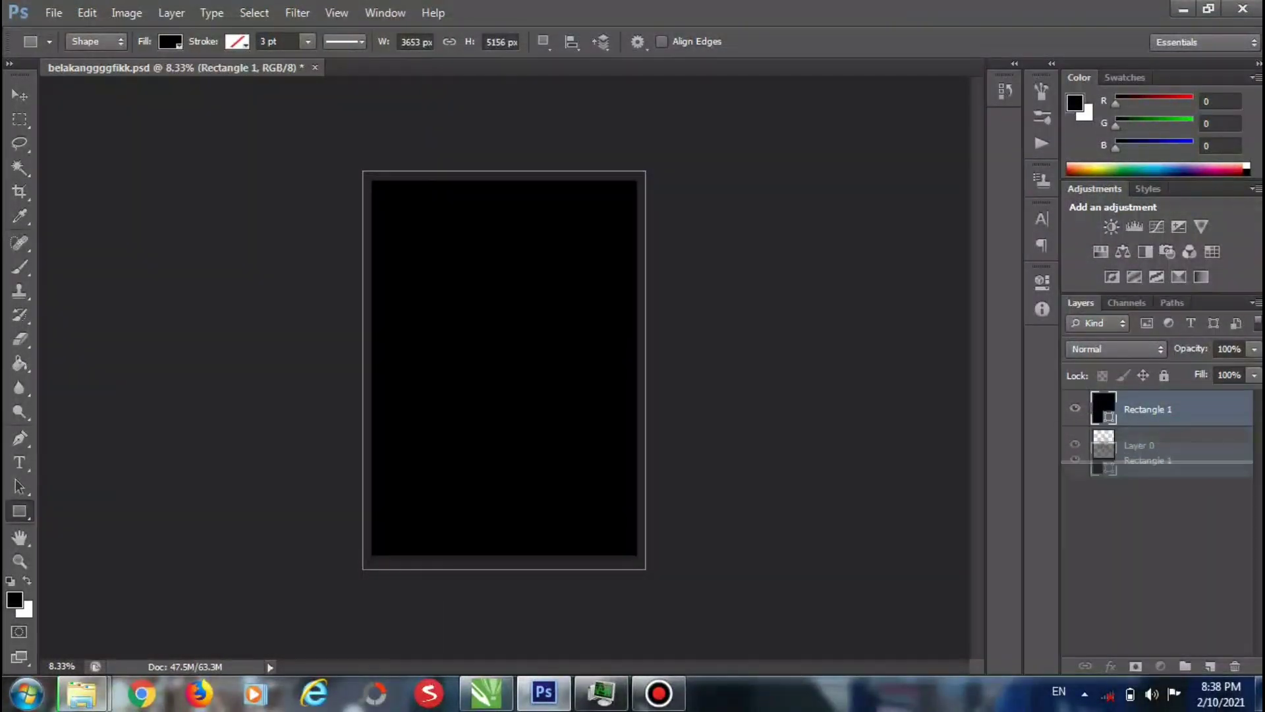
pyautogui.moveTo(1147, 460); pyautogui.dragTo(1147, 461)
# Step: Add a Brightness/Contrast adjustment with brightness 50 and a Hue/Saturation adjustment with saturation +10 above the black rectangle
pyautogui.scroll(12, 537, 343)
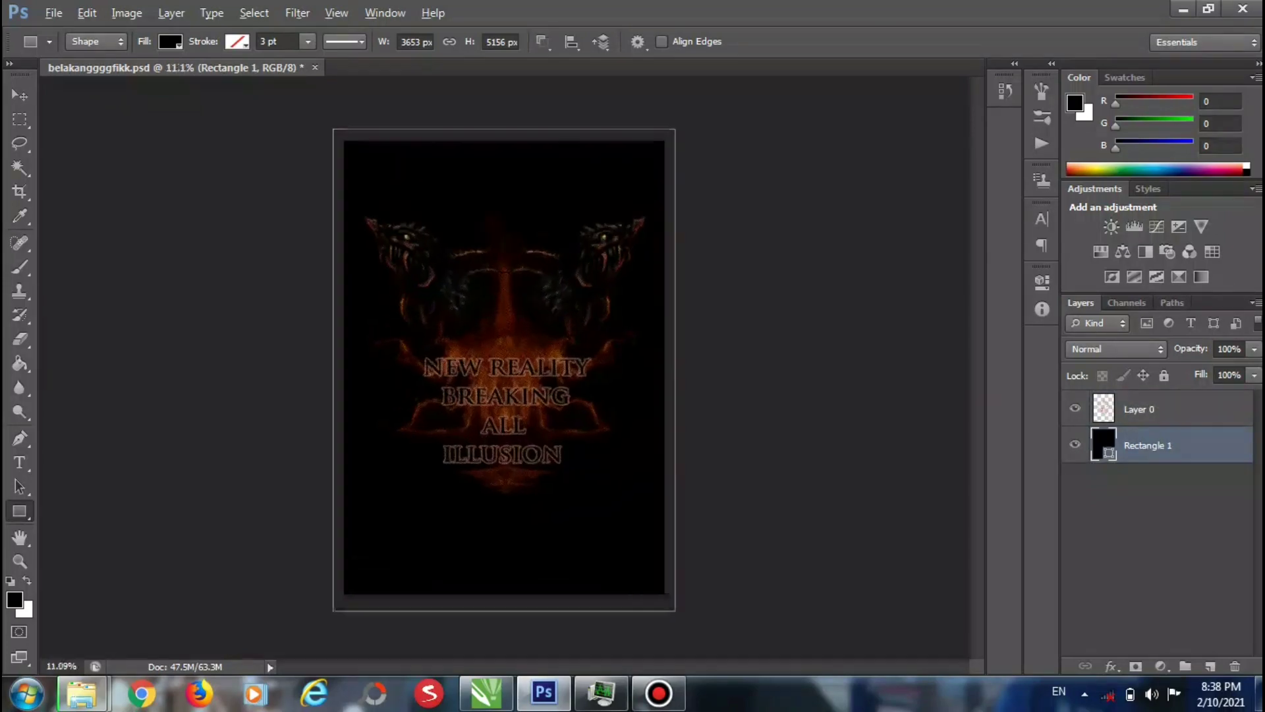
pyautogui.scroll(-5, 537, 343)
pyautogui.scroll(-4, 510, 341)
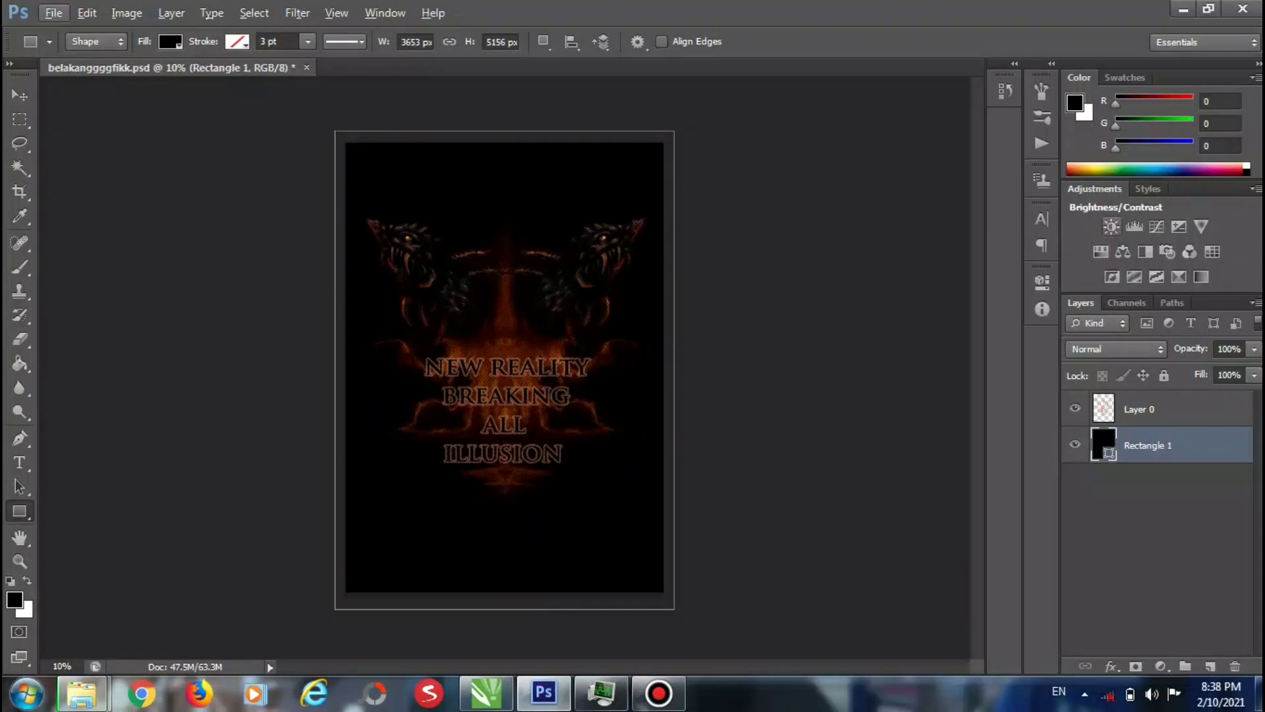
pyautogui.click(1112, 227)
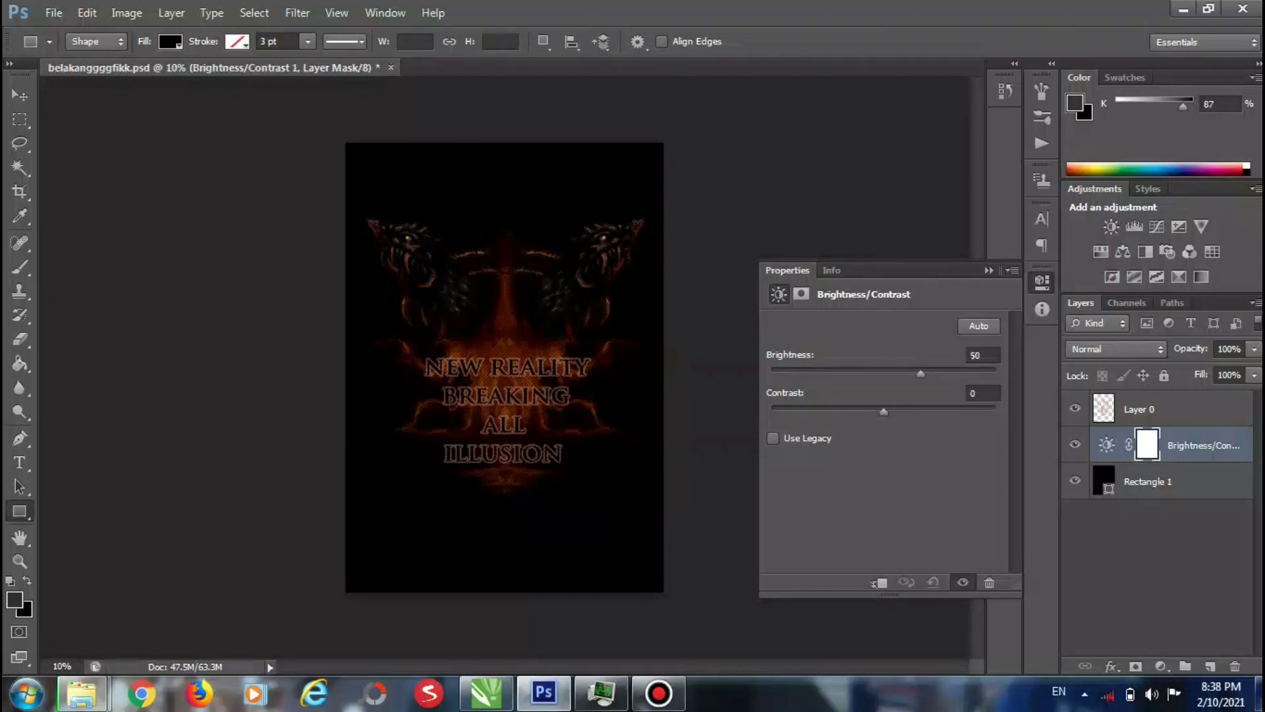
pyautogui.click(1101, 251)
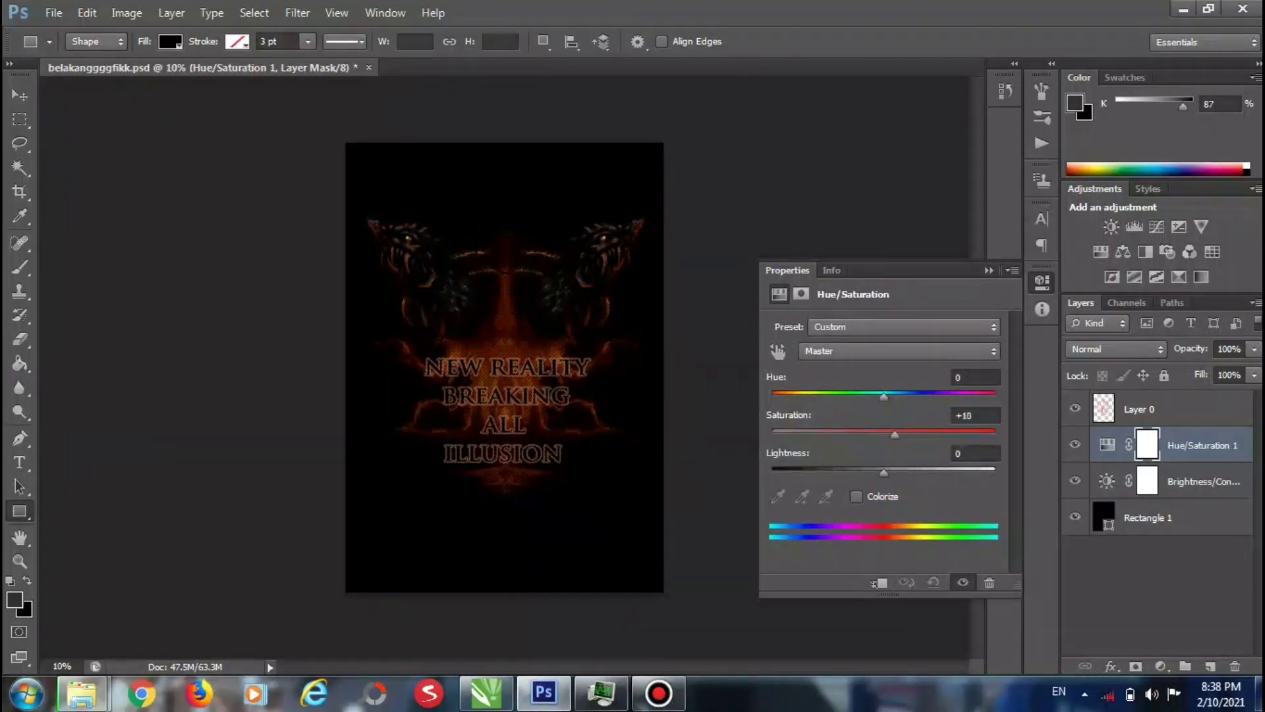
# Step: Delete the black rectangle layer beneath the halftone artwork and its adjustment layers
pyautogui.click(989, 271)
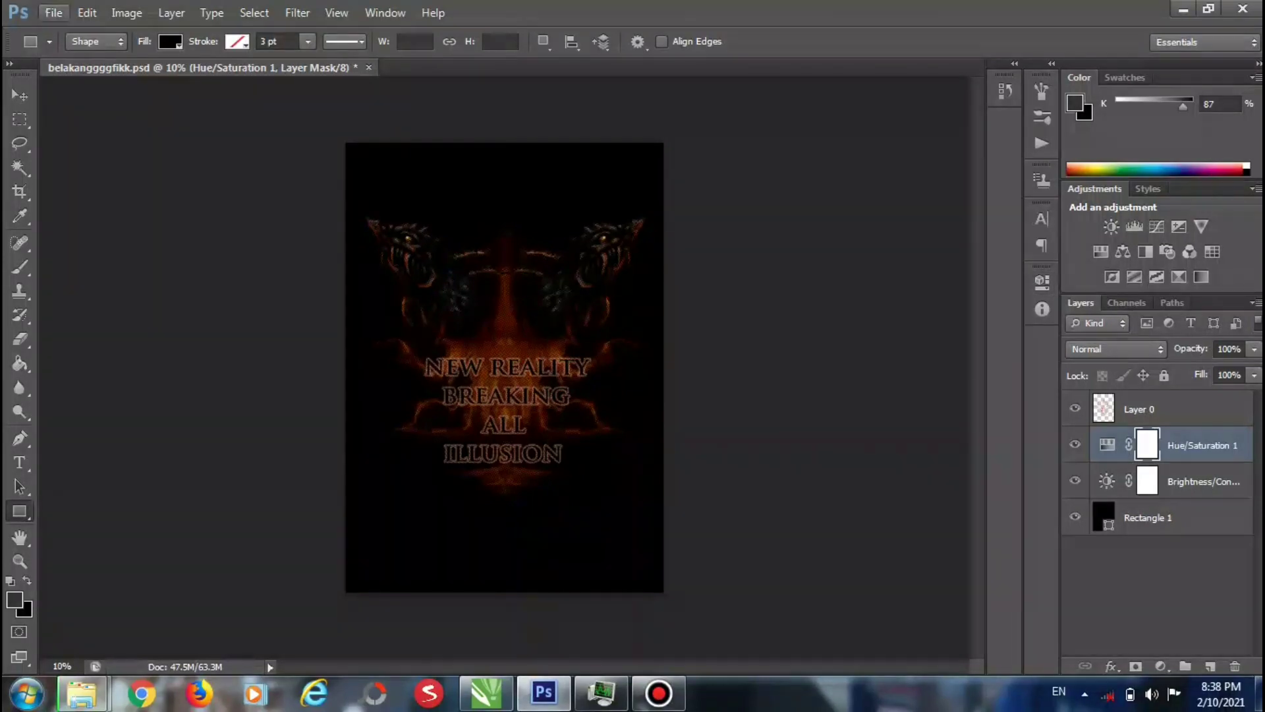
pyautogui.click(1175, 518)
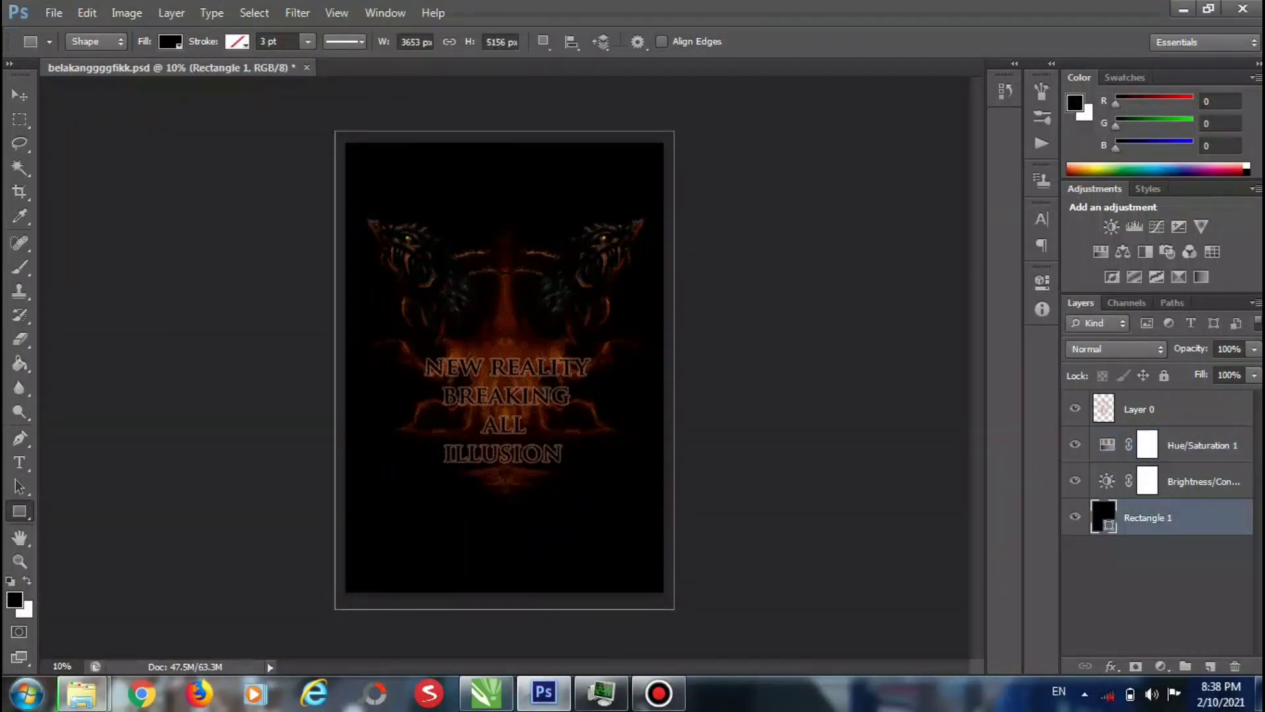
pyautogui.press('Delete')
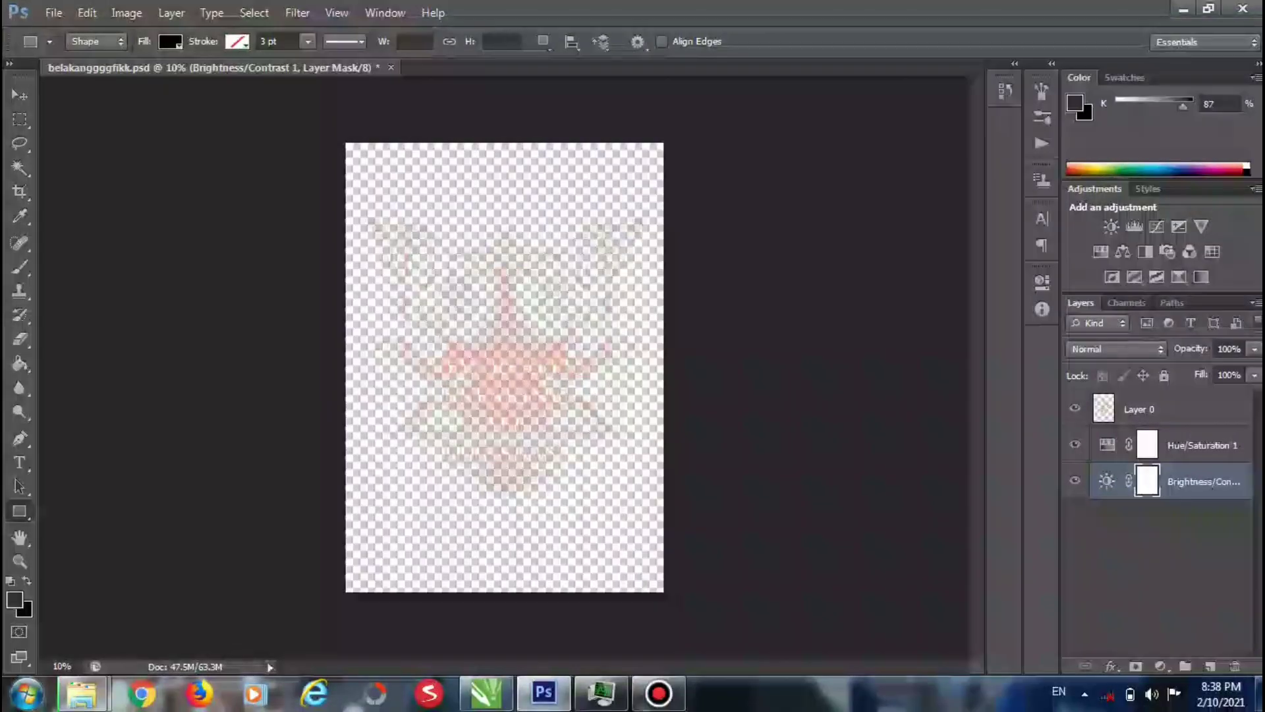
# Step: Save the transparent artwork as a PNG named "gambar belakang kaos" on Local Disk (D:), with smallest compression and no interlacing
pyautogui.click(53, 13)
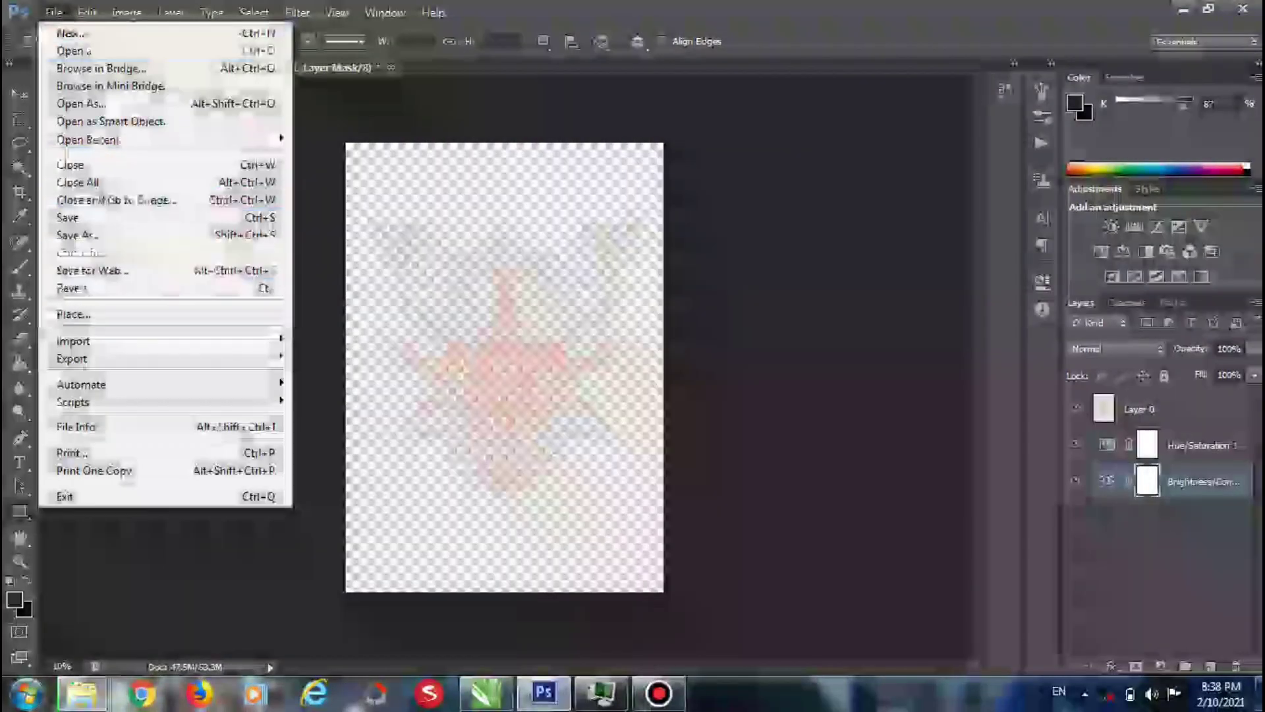
pyautogui.press('Return')
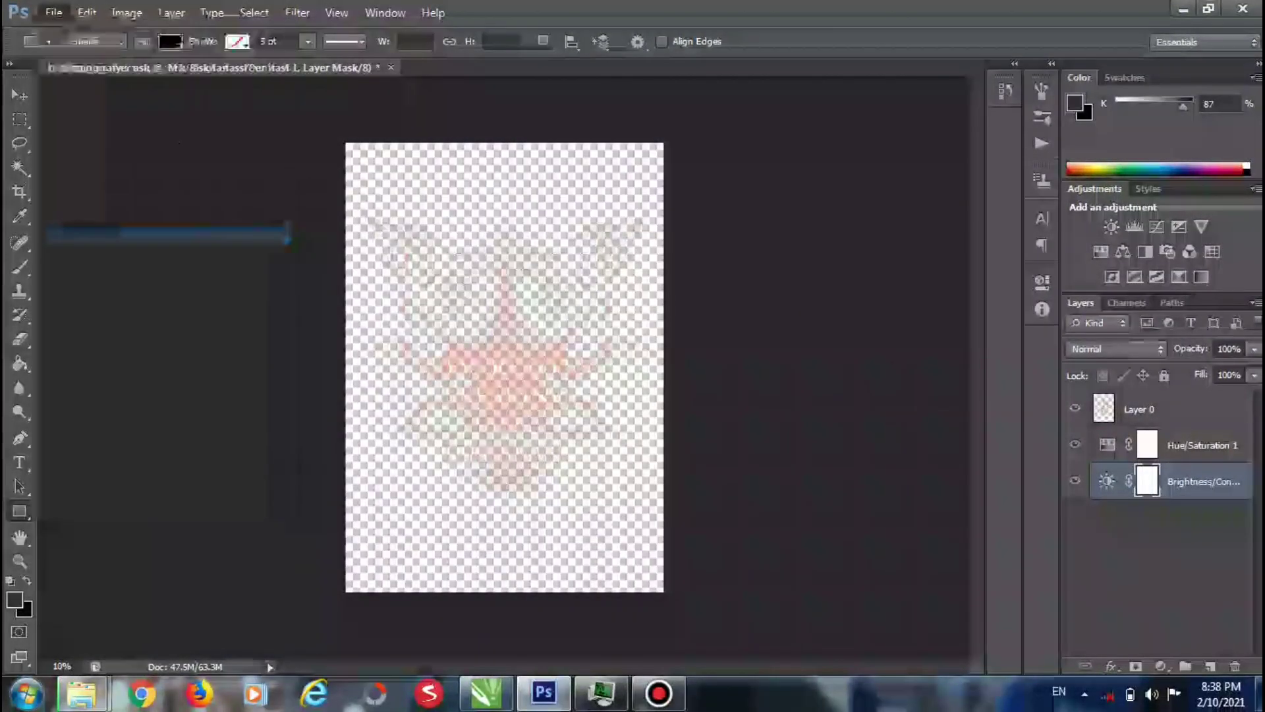
pyautogui.click(397, 280)
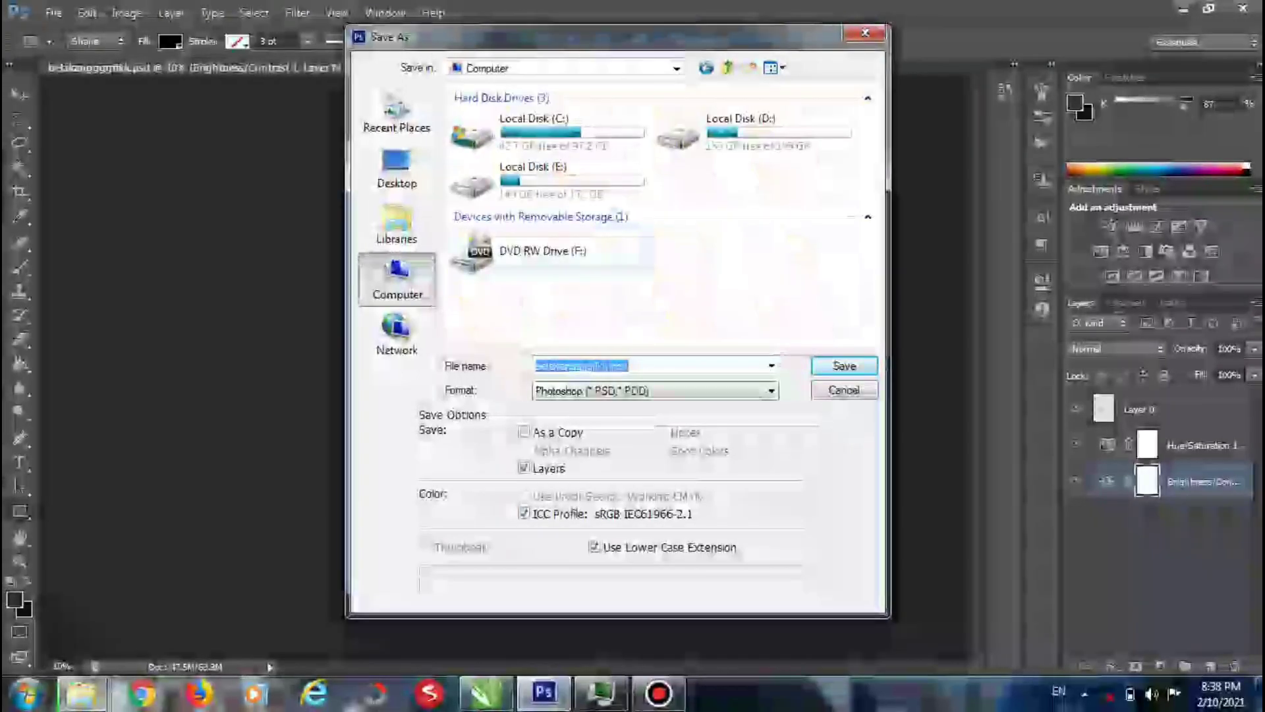
pyautogui.doubleClick(744, 130)
pyautogui.click(656, 391)
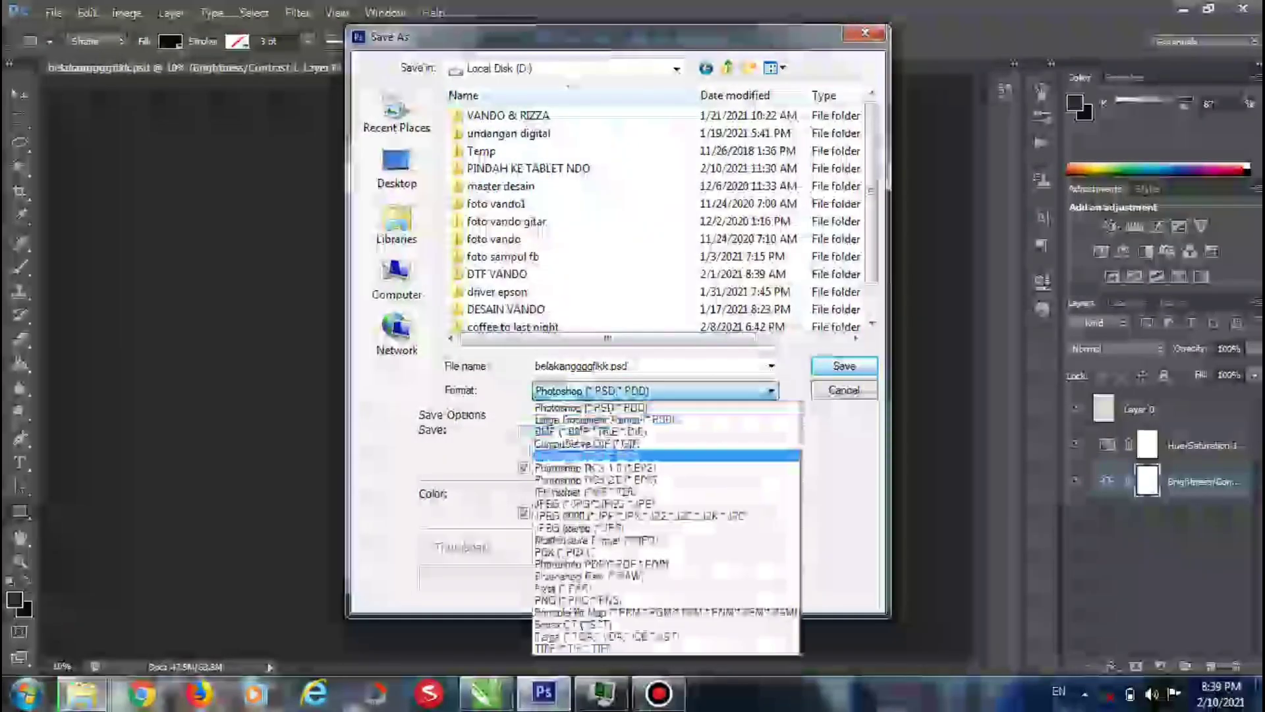
pyautogui.click(593, 599)
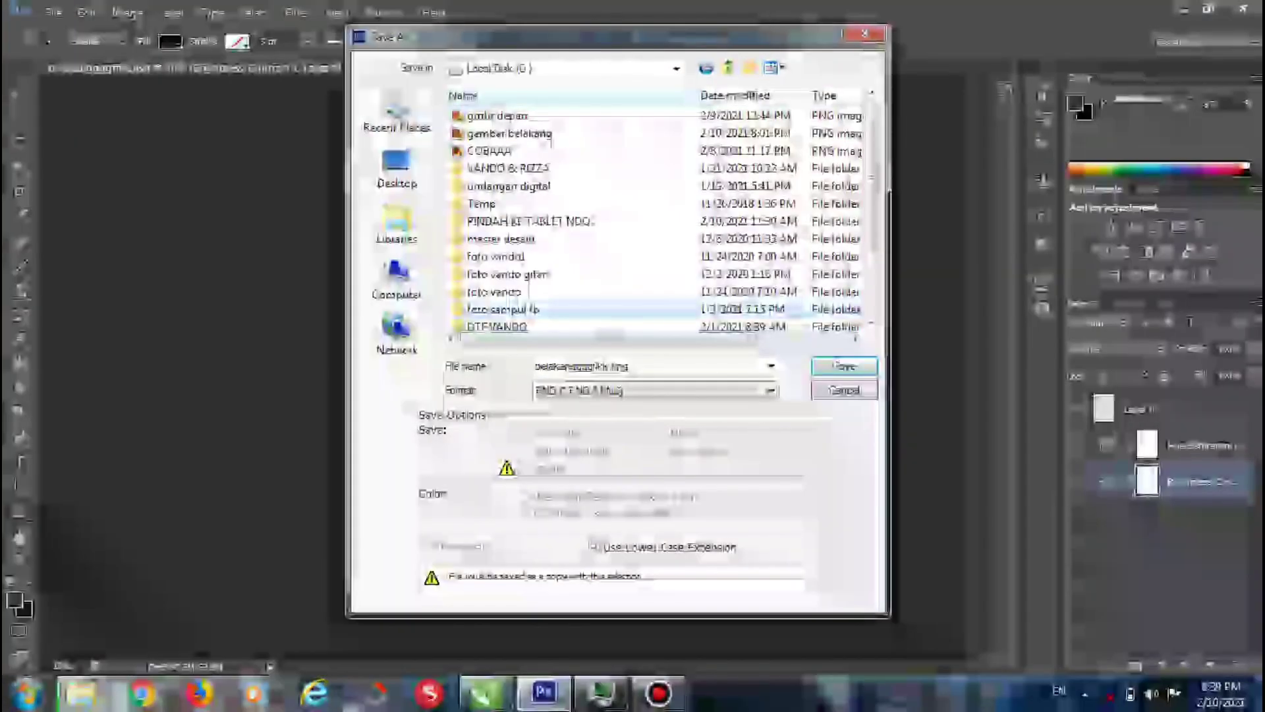
pyautogui.write('ga')
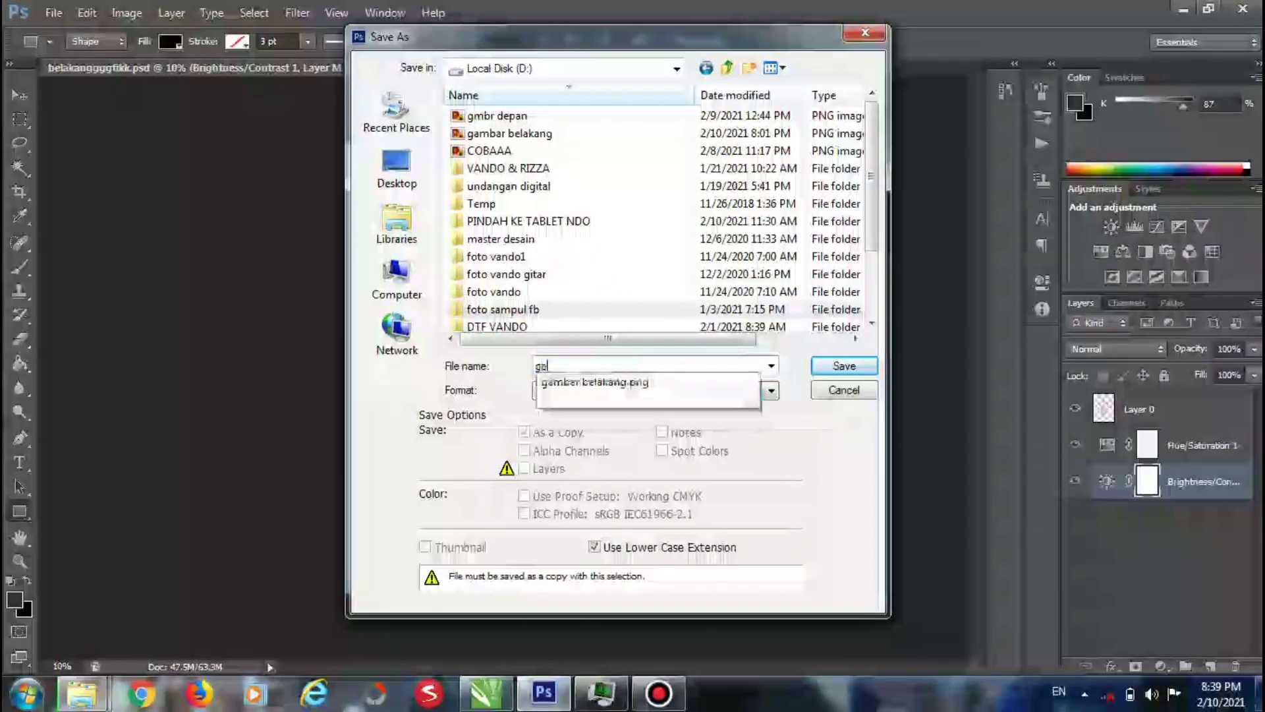
pyautogui.write('mbar belakang kaos')
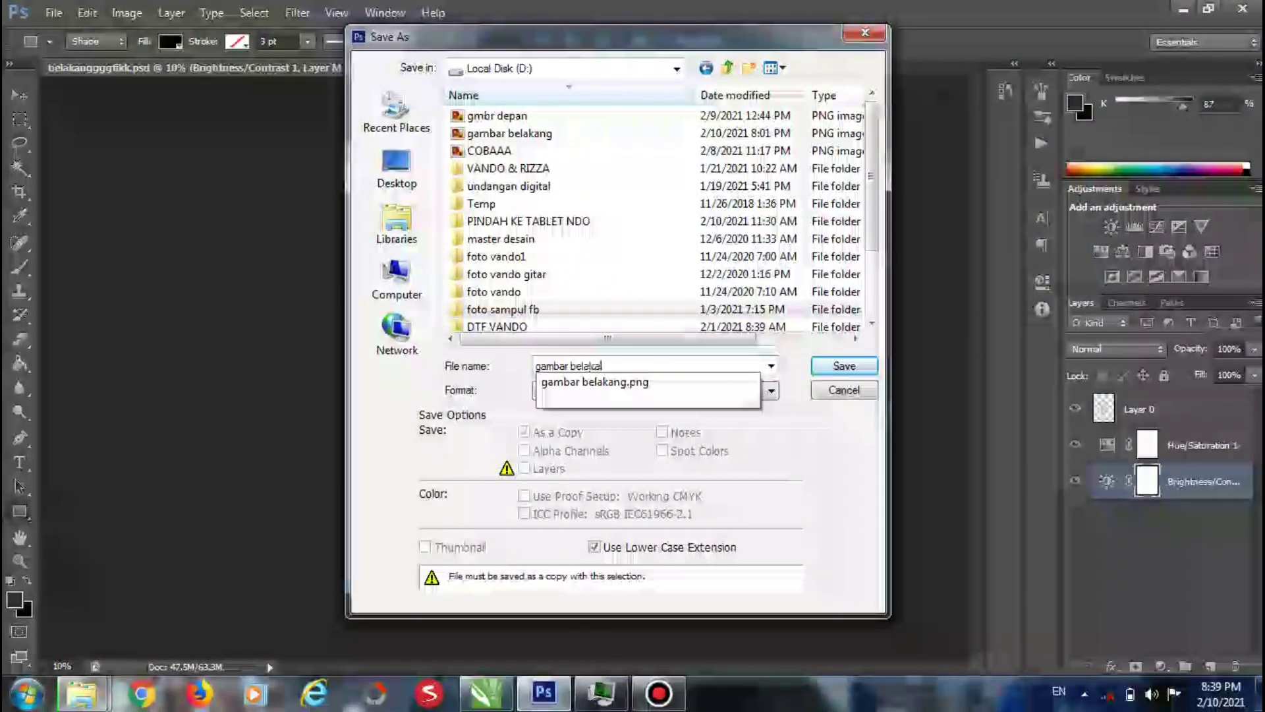
pyautogui.press('Return')
pyautogui.press('Return')
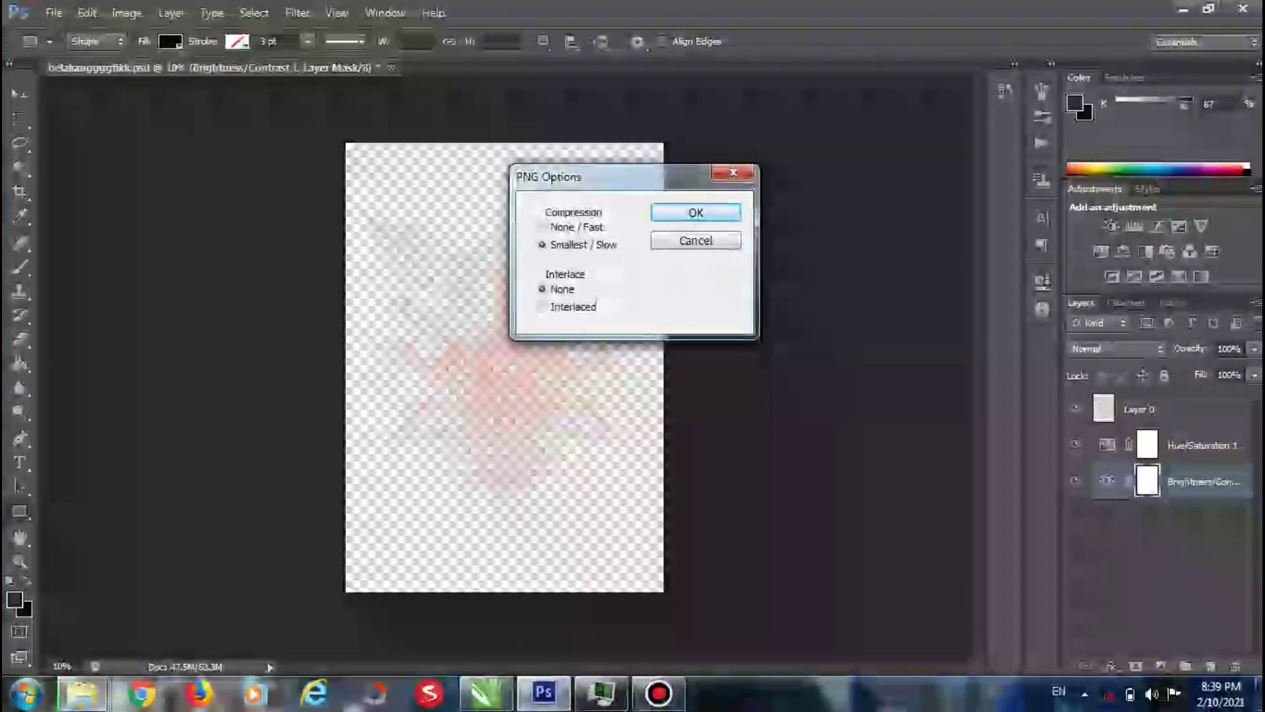
pyautogui.press('Return')
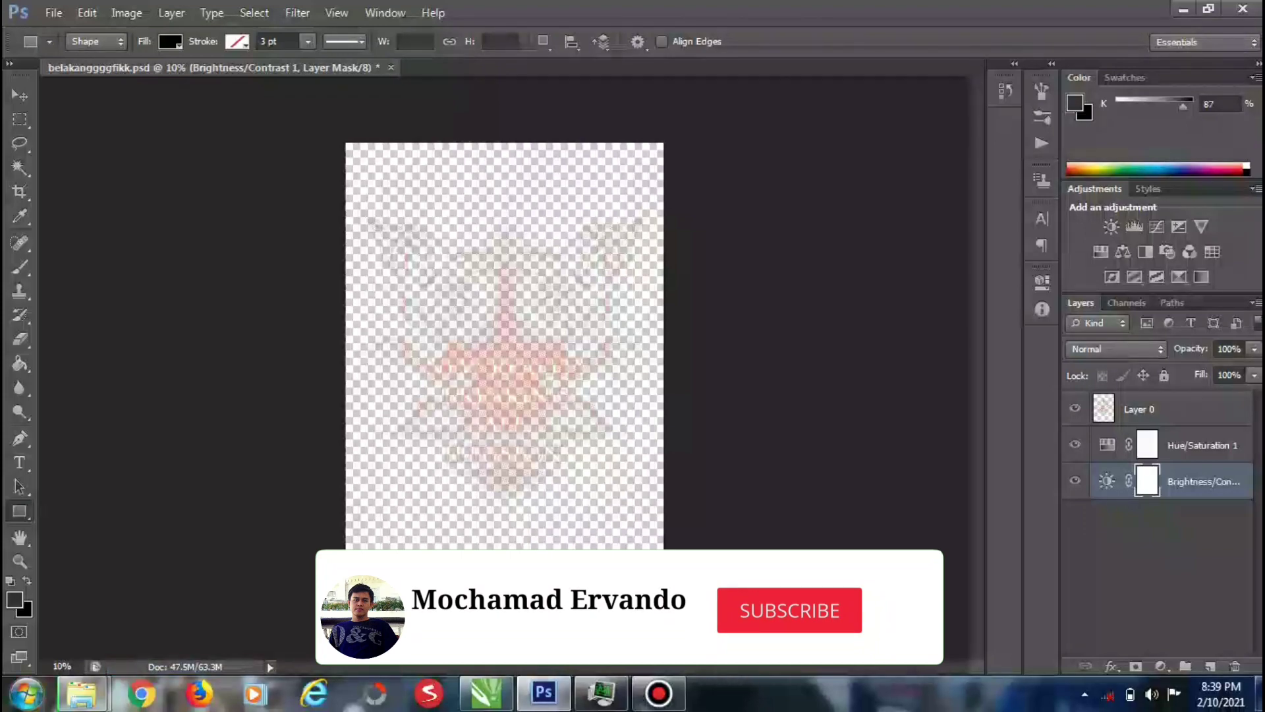
# Step: Switch to CorelDRAW, place the exported PNG from Local Disk (D:) over the black A3 page, and deselect it
pyautogui.click(81, 693)
pyautogui.click(329, 597)
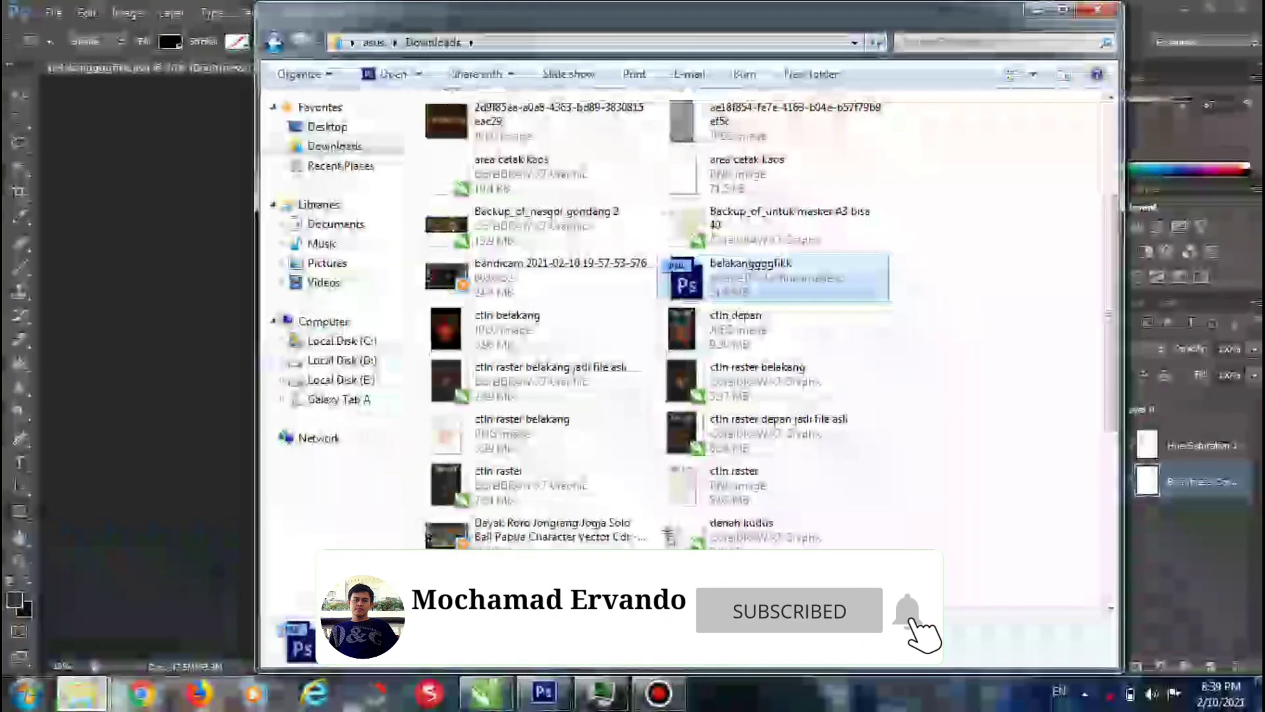
pyautogui.click(342, 360)
pyautogui.click(527, 430)
pyautogui.click(768, 483)
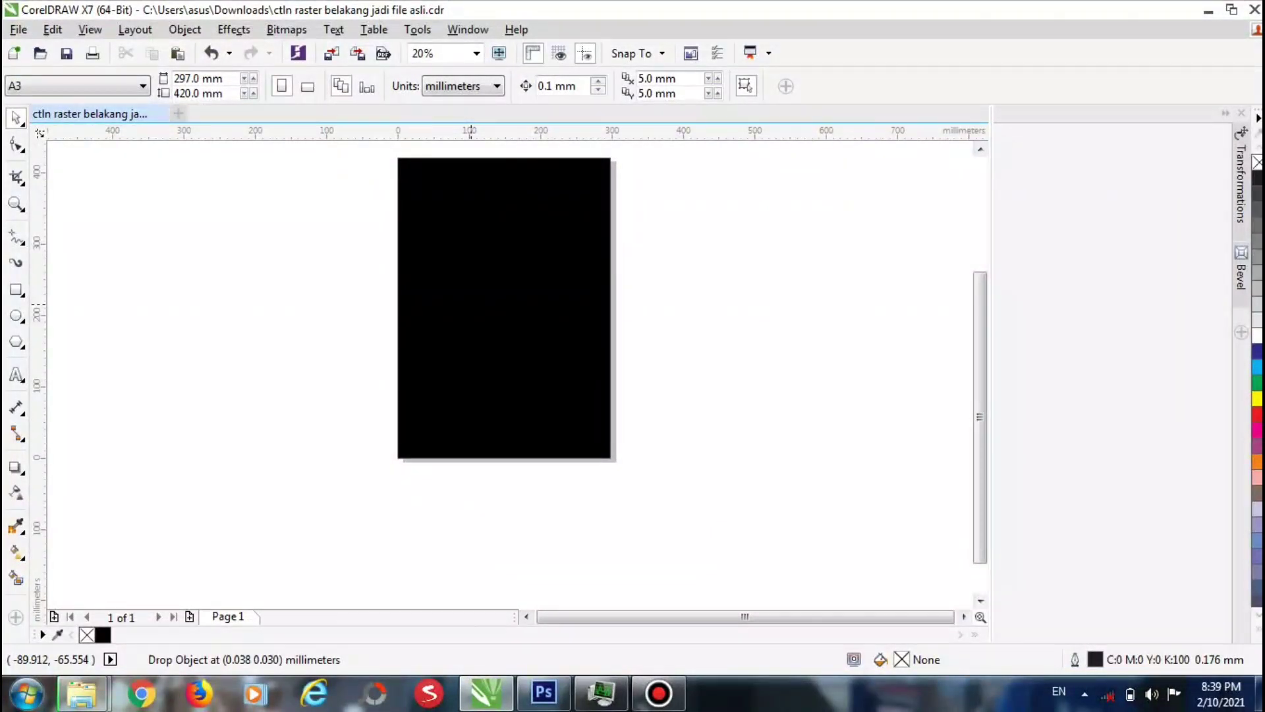
pyautogui.moveTo(439, 296); pyautogui.dragTo(474, 294)
pyautogui.scroll(5, 506, 302)
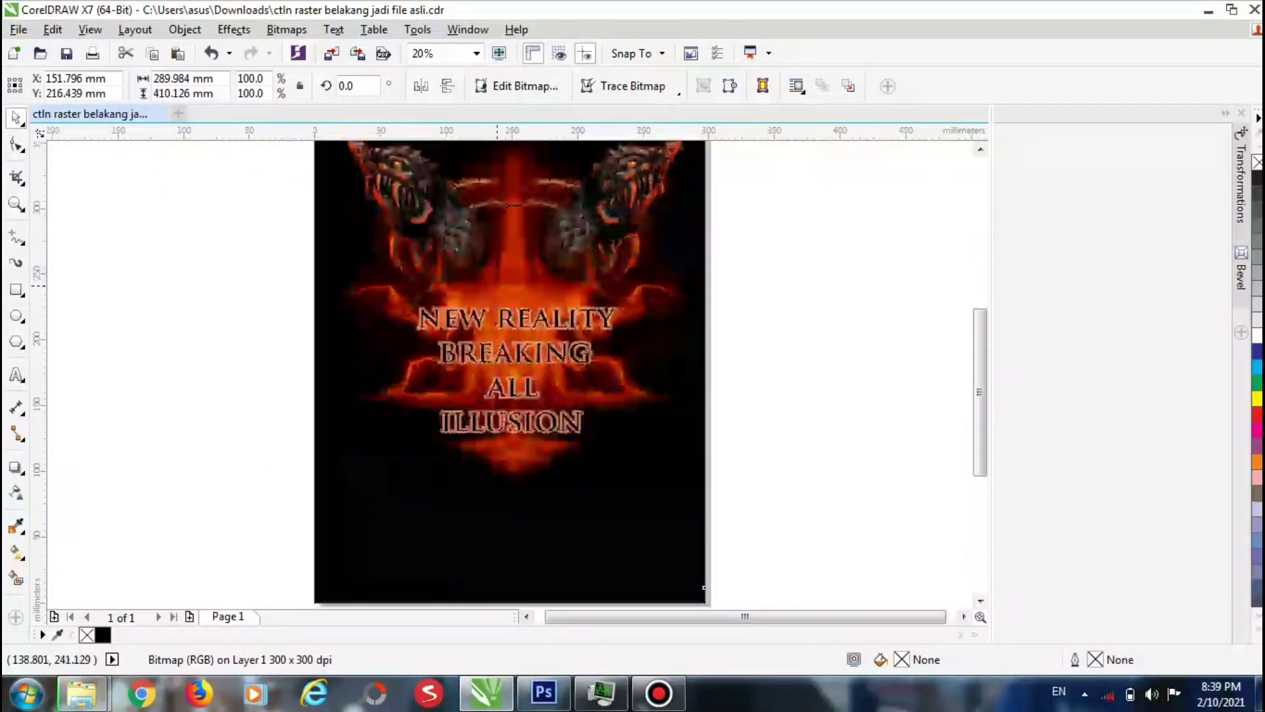
pyautogui.scroll(-3, 539, 361)
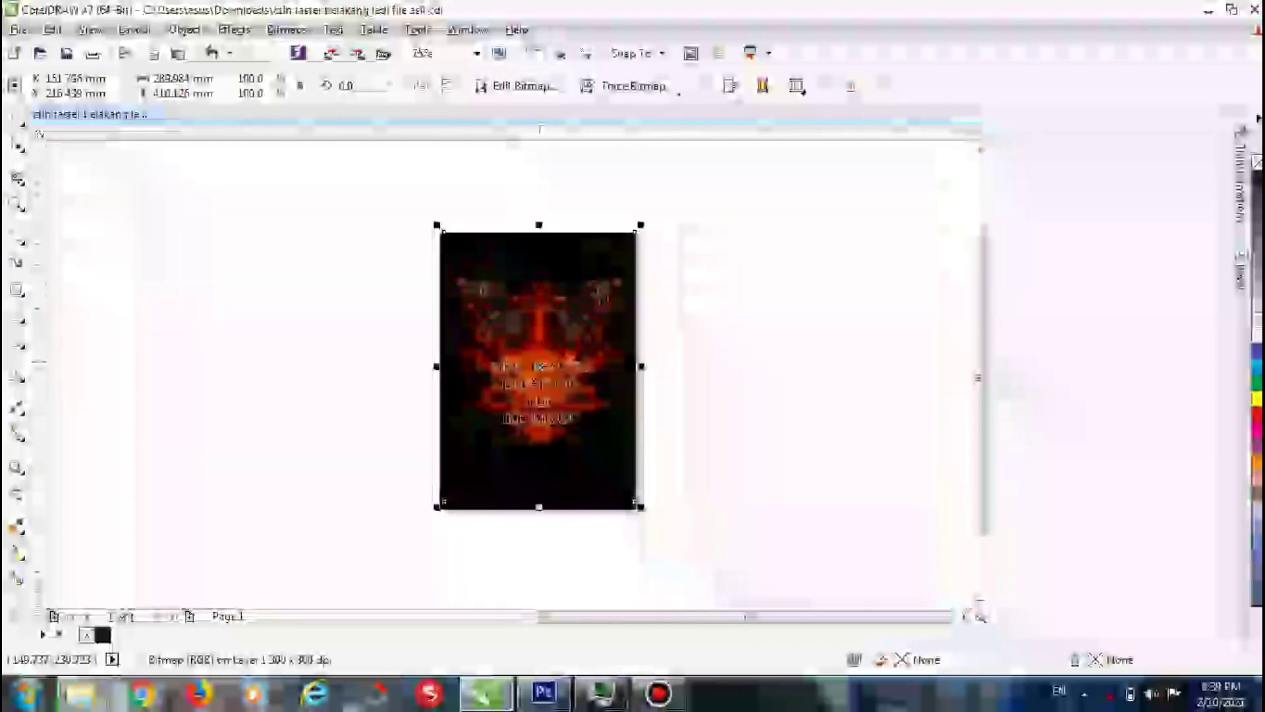
pyautogui.click(689, 349)
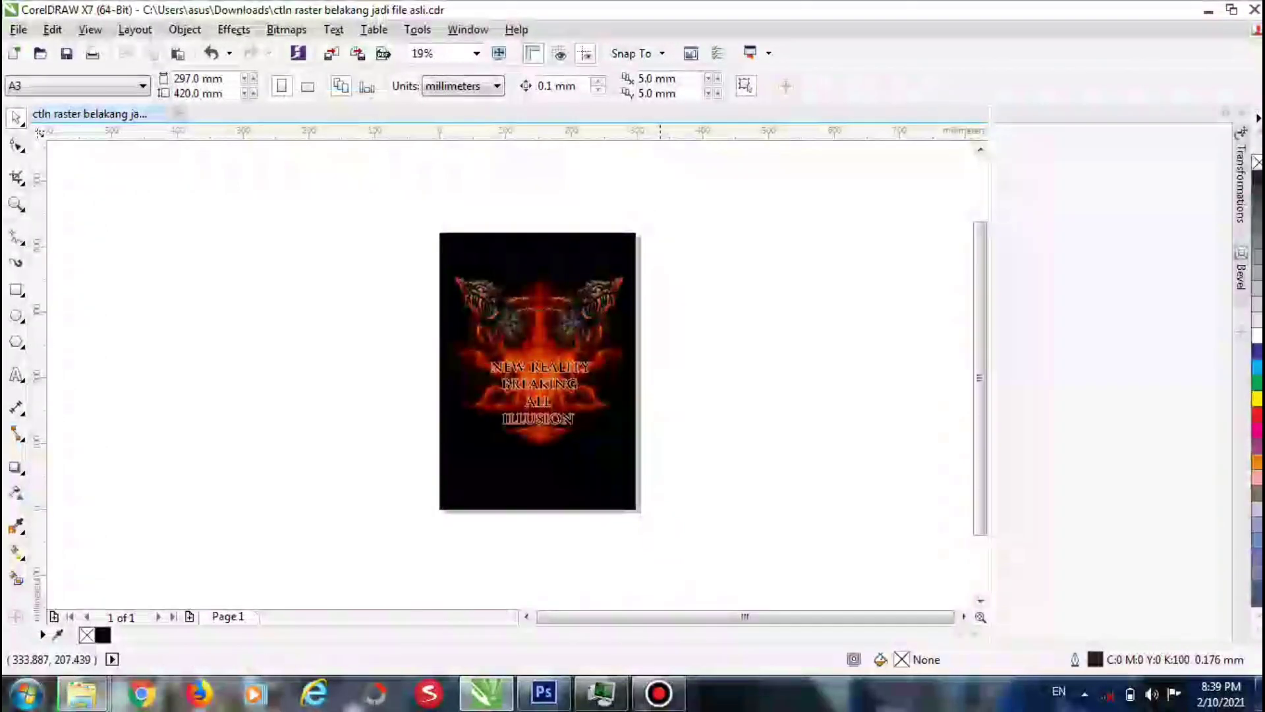